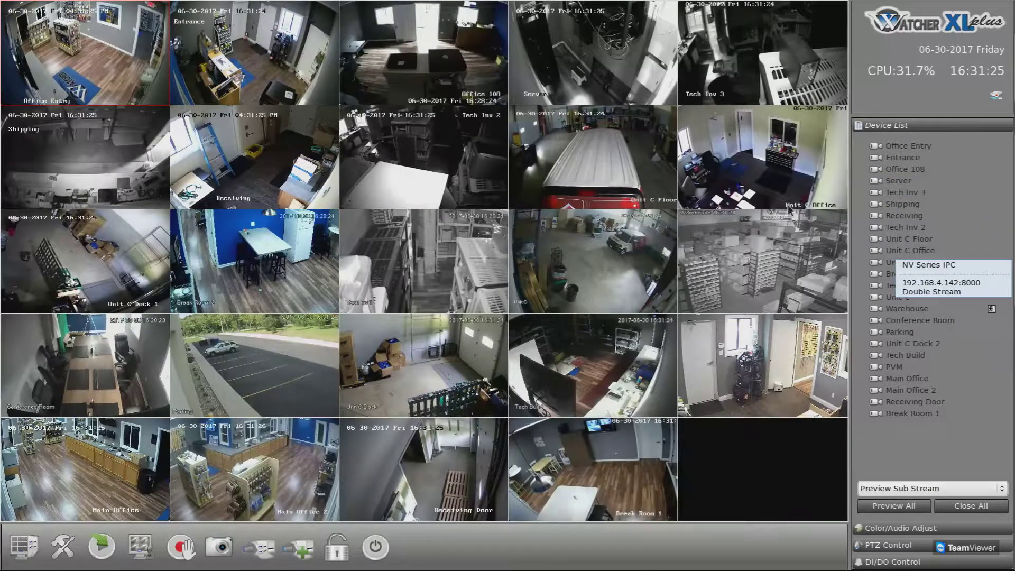
Close all live camera previews and start the preview of all cameras again
{"action": "left_click", "coordinate": [952, 506]}
{"action": "left_click", "coordinate": [907, 506]}
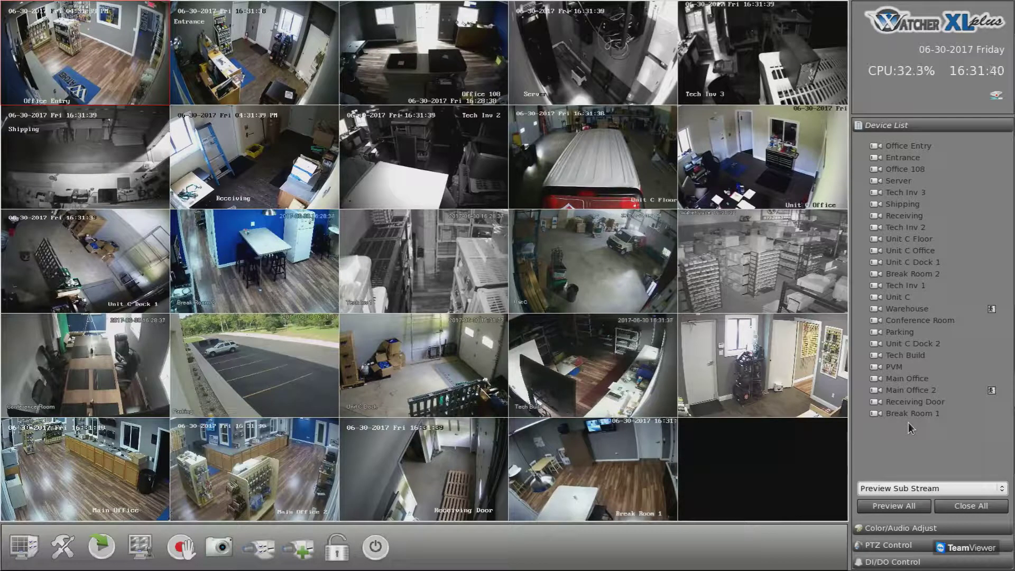
Open the preview group settings and set the window view of Group 1 to 25 View
{"action": "left_click", "coordinate": [143, 547]}
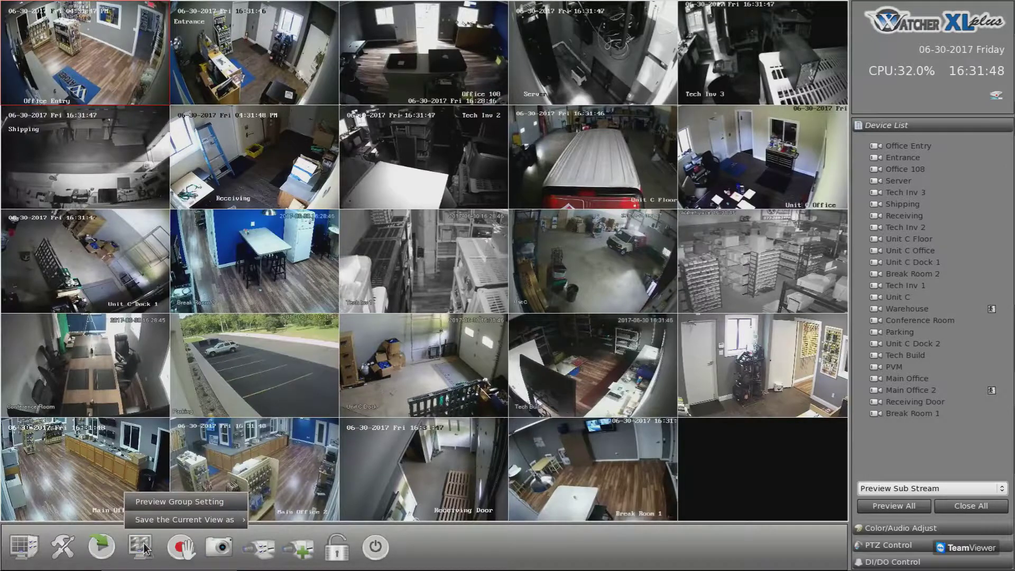
{"action": "left_click", "coordinate": [162, 501]}
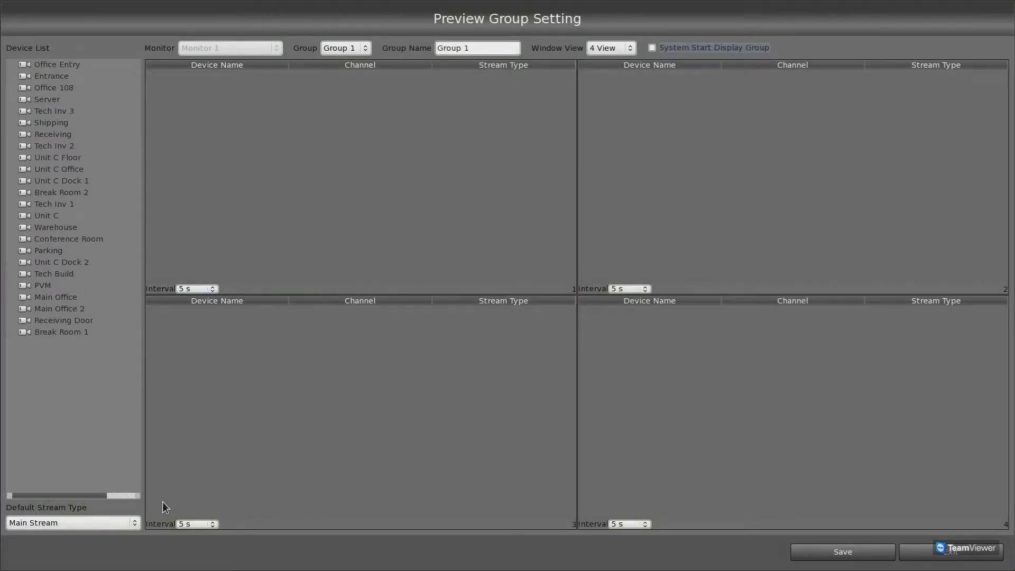
{"action": "left_click", "coordinate": [366, 49]}
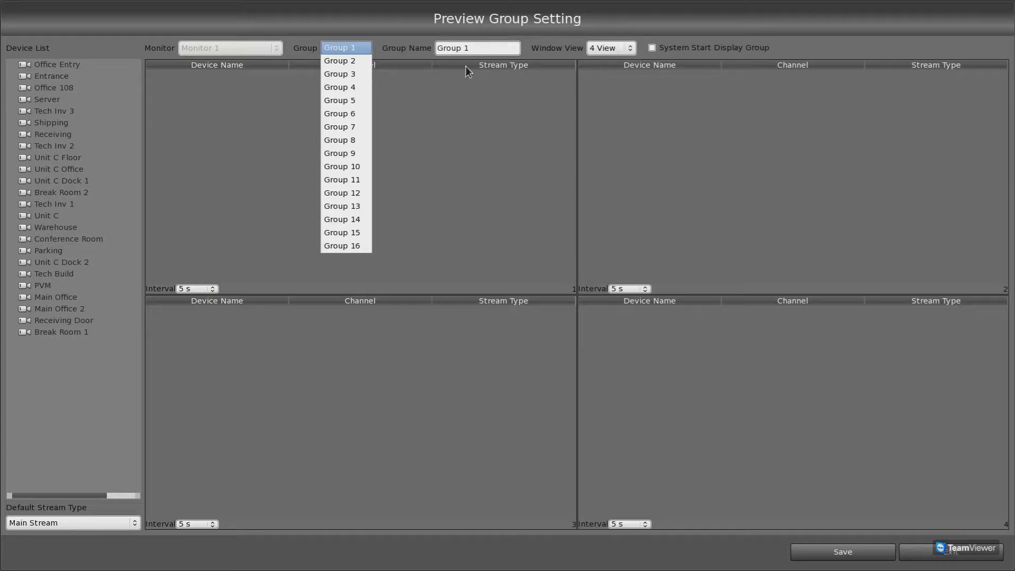
{"action": "left_click", "coordinate": [386, 50]}
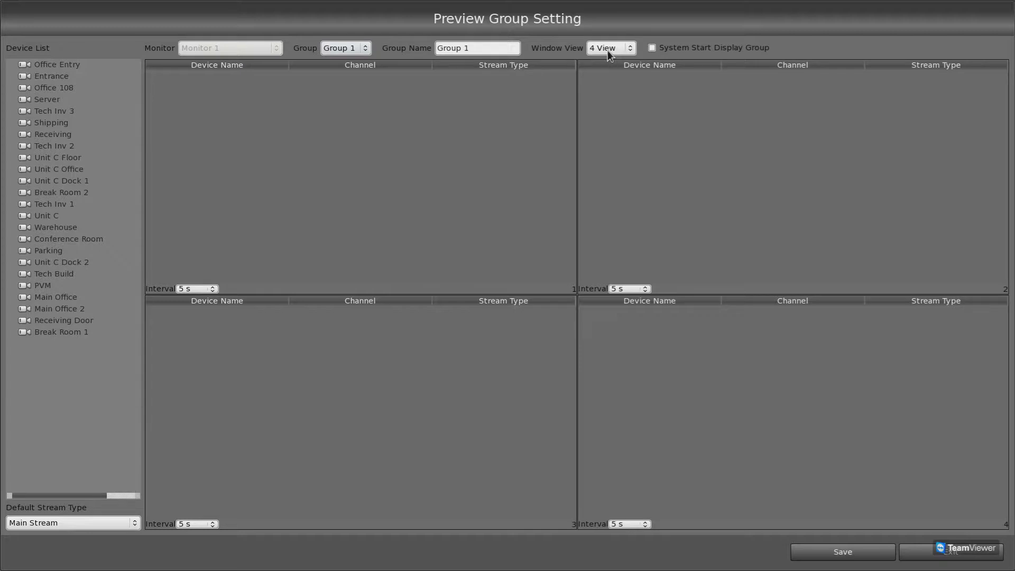
{"action": "left_click", "coordinate": [630, 49]}
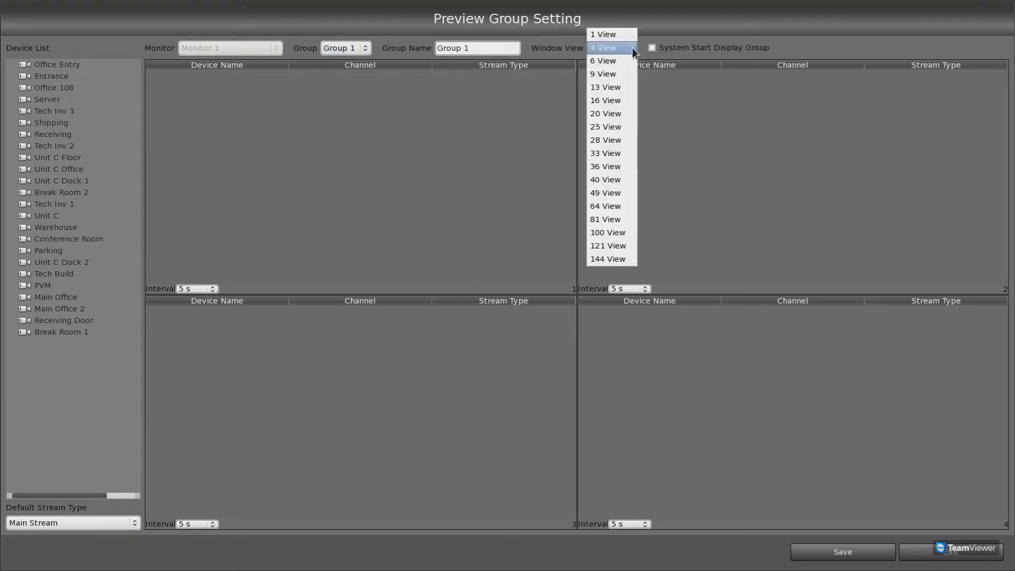
{"action": "left_click", "coordinate": [602, 127]}
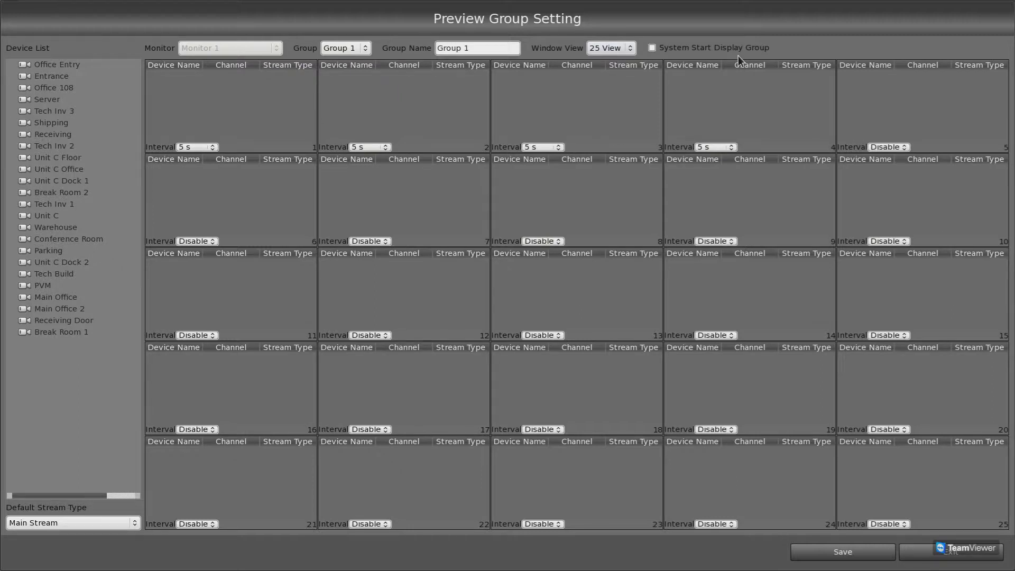
Make Group 1 the group displayed at system start and set the default stream type to Sub Stream
{"action": "left_click", "coordinate": [654, 47]}
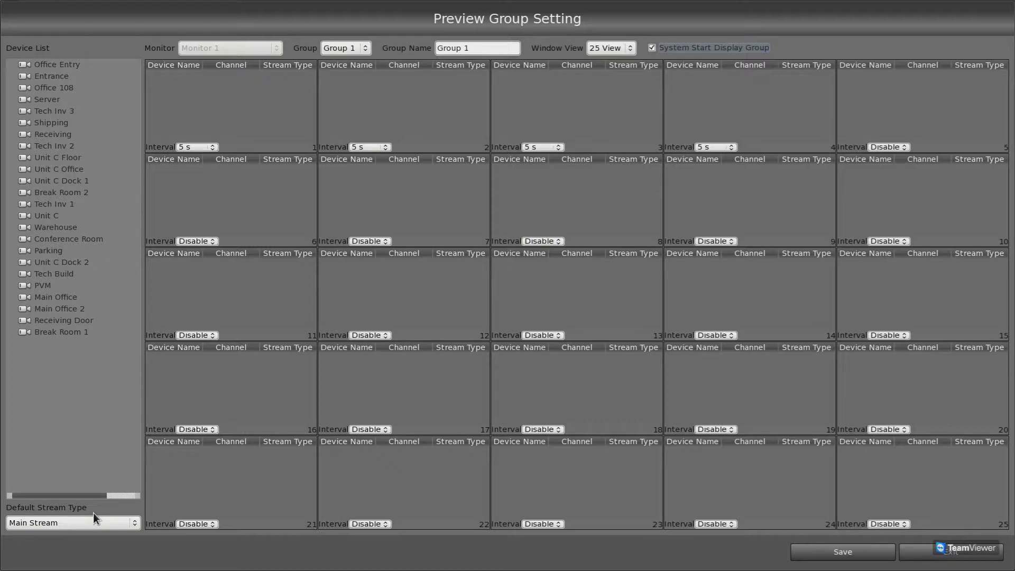
{"action": "left_click", "coordinate": [96, 527]}
{"action": "left_click", "coordinate": [87, 535]}
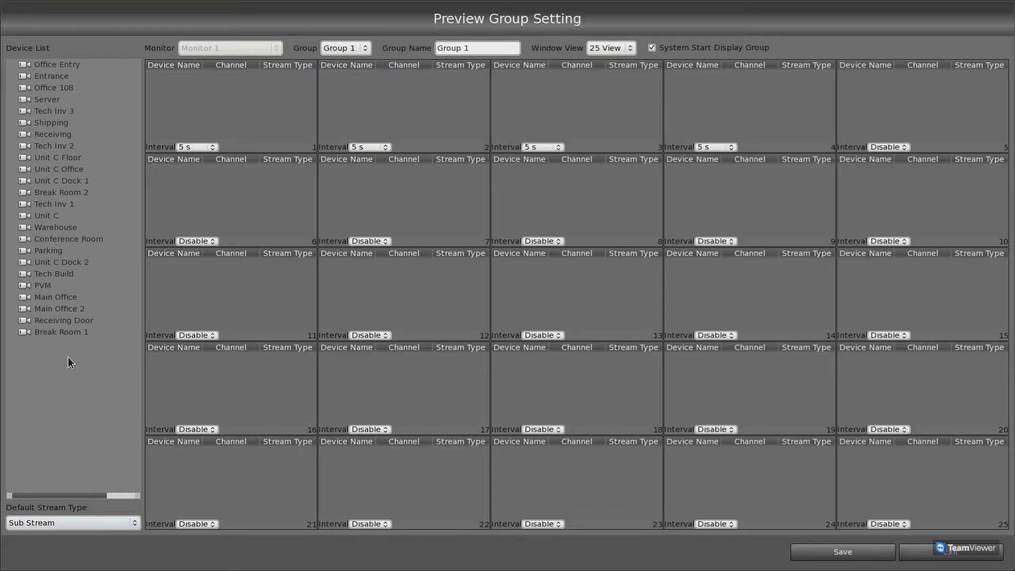
Assign the PVM, Entrance, Office Entry, Main Office and Main Office 2 cameras to windows 1 to 5 in that order
{"action": "mouse_move", "coordinate": [109, 283]}
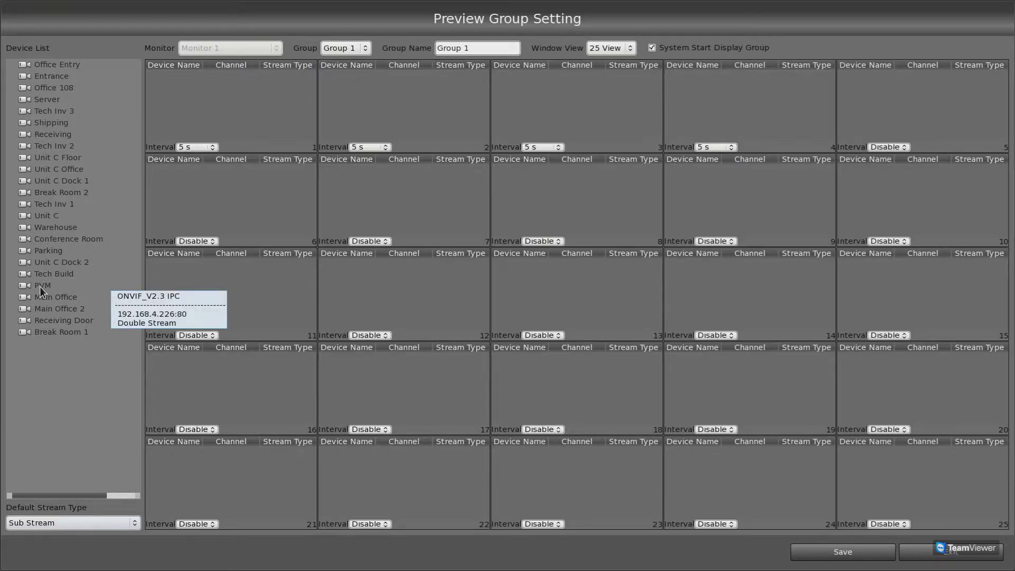
{"action": "left_click_drag", "start_coordinate": [39, 286], "coordinate": [209, 105]}
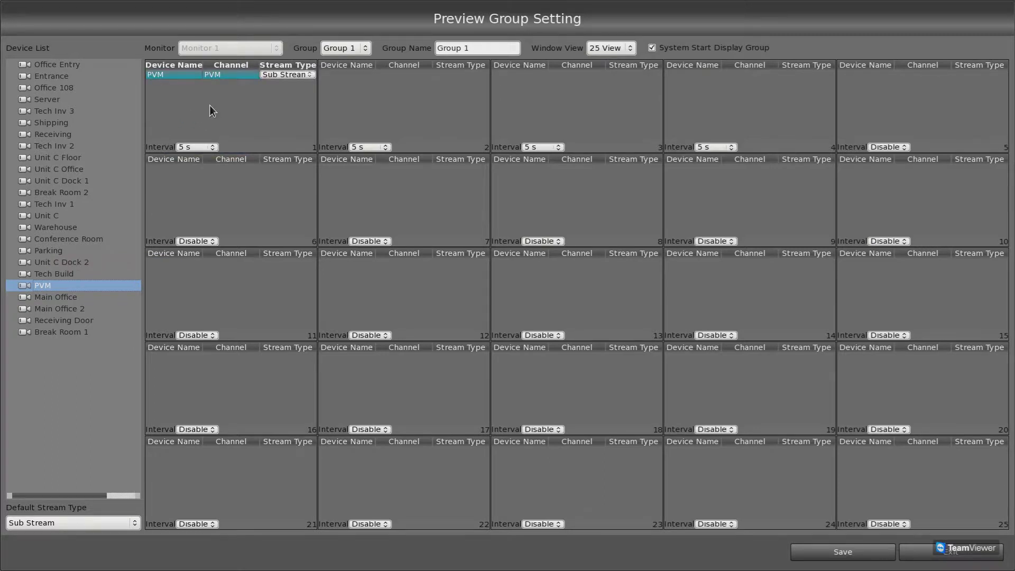
{"action": "left_click_drag", "start_coordinate": [40, 74], "coordinate": [390, 90]}
{"action": "left_click_drag", "start_coordinate": [58, 65], "coordinate": [553, 103]}
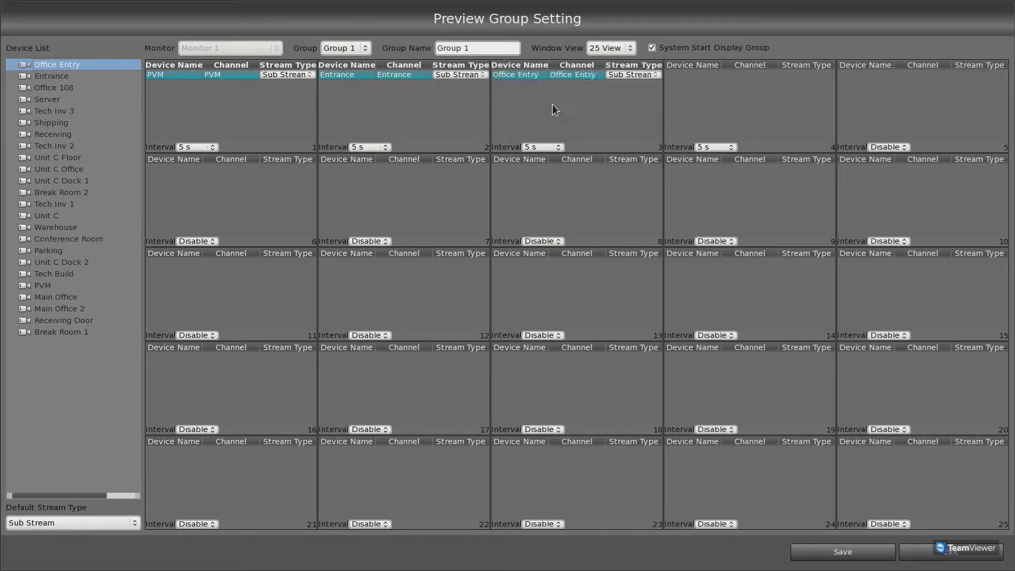
{"action": "left_click", "coordinate": [57, 298]}
{"action": "left_click_drag", "start_coordinate": [59, 300], "coordinate": [713, 97]}
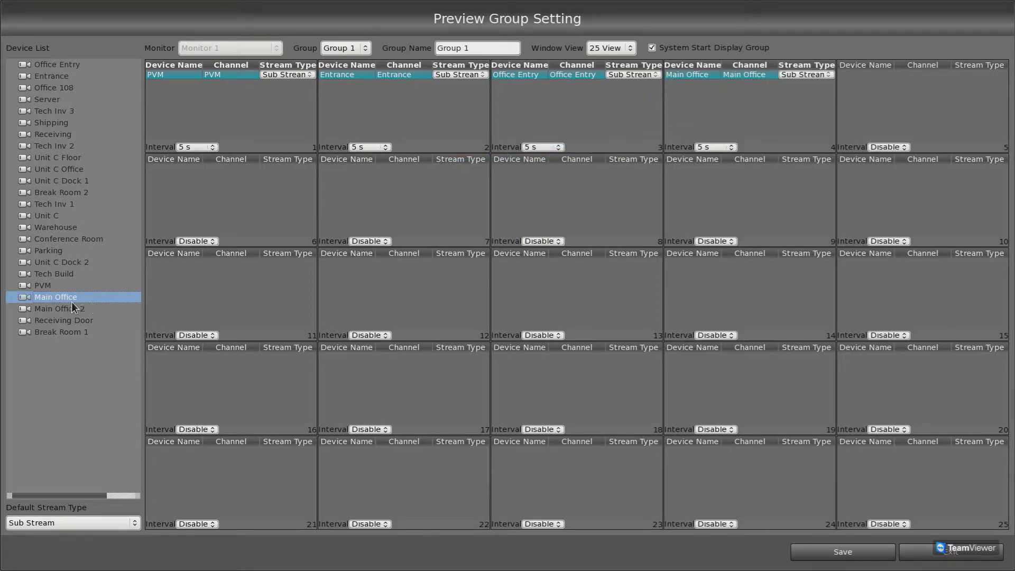
{"action": "left_click_drag", "start_coordinate": [56, 309], "coordinate": [846, 133]}
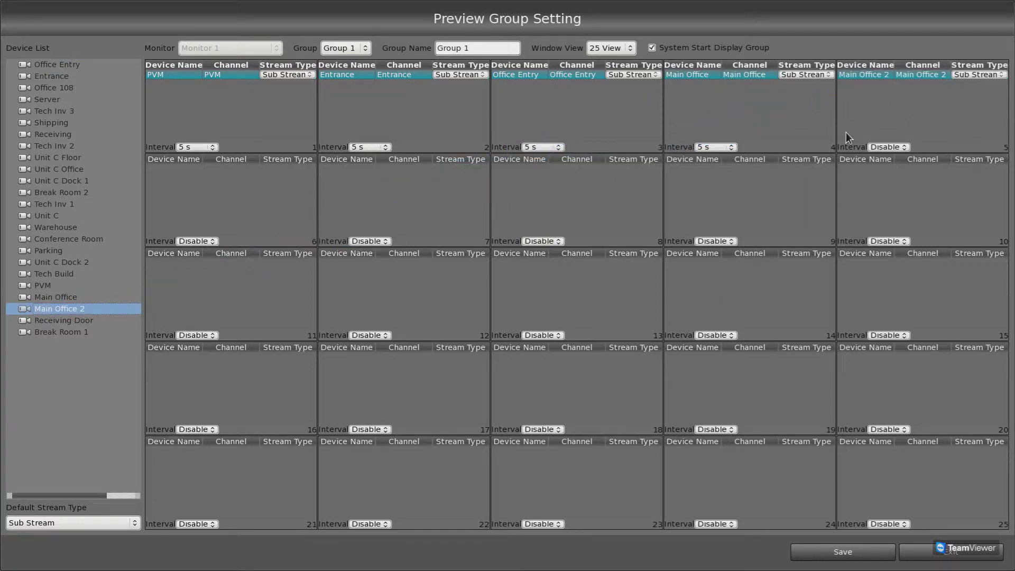
Remove Main Office 2 from window 5 and assign it to the same window again
{"action": "double_click", "coordinate": [859, 77]}
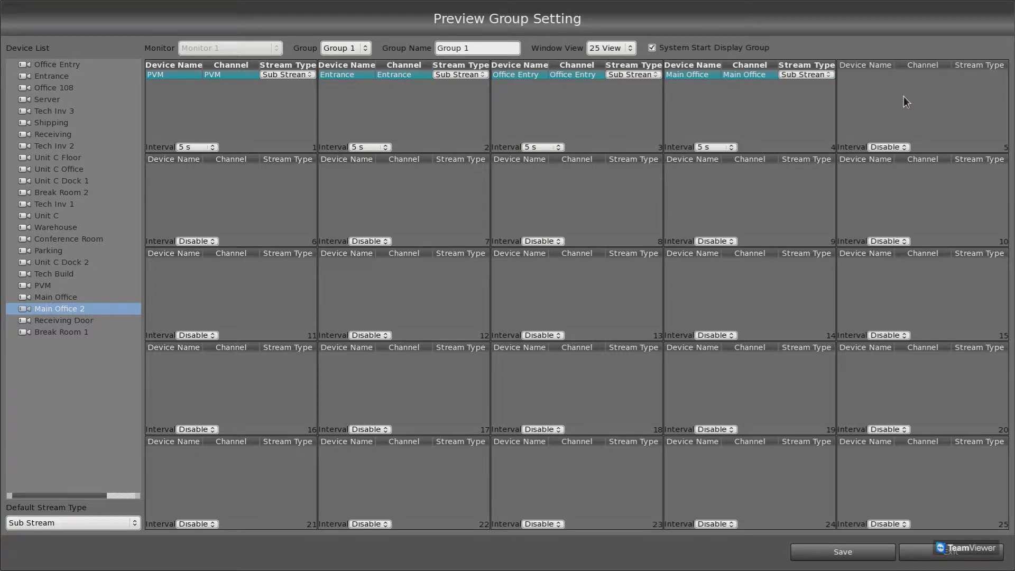
{"action": "left_click_drag", "start_coordinate": [58, 315], "coordinate": [895, 108]}
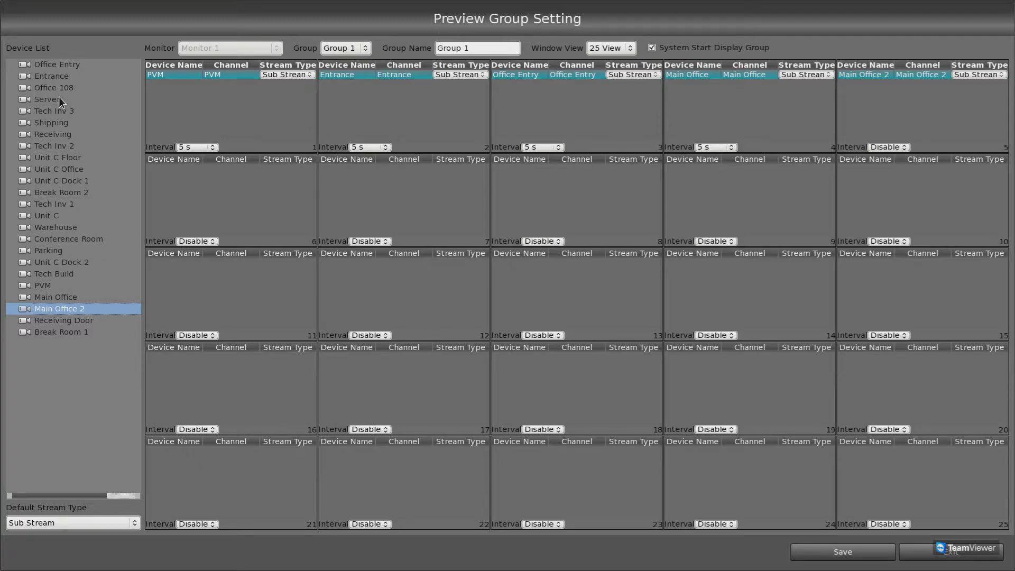
Assign the Office 108, Tech Build, Tech Inv 1, Tech Inv 2 and Tech Inv 3 cameras to windows 6 to 10
{"action": "left_click_drag", "start_coordinate": [55, 88], "coordinate": [230, 192]}
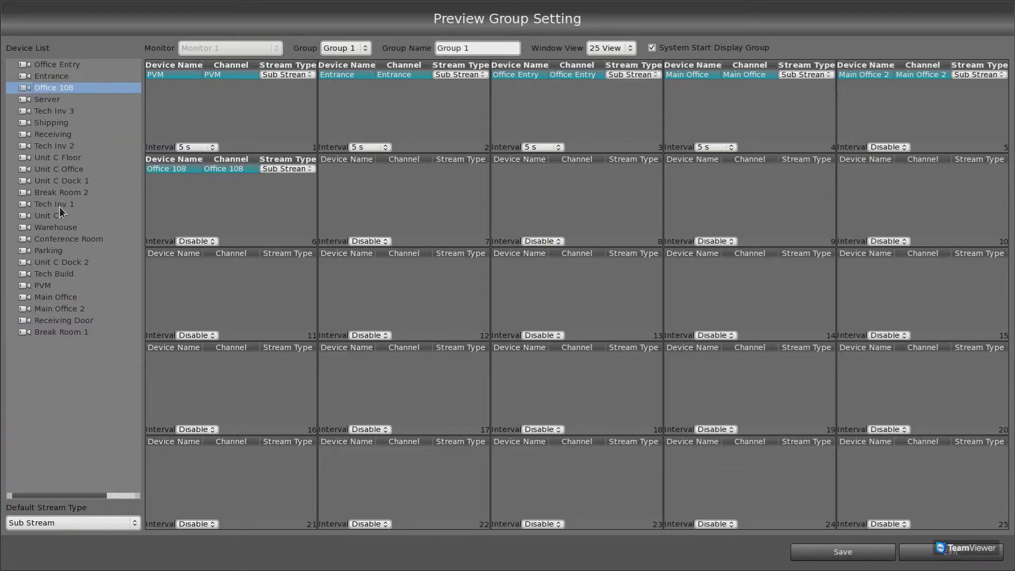
{"action": "left_click_drag", "start_coordinate": [59, 274], "coordinate": [382, 201]}
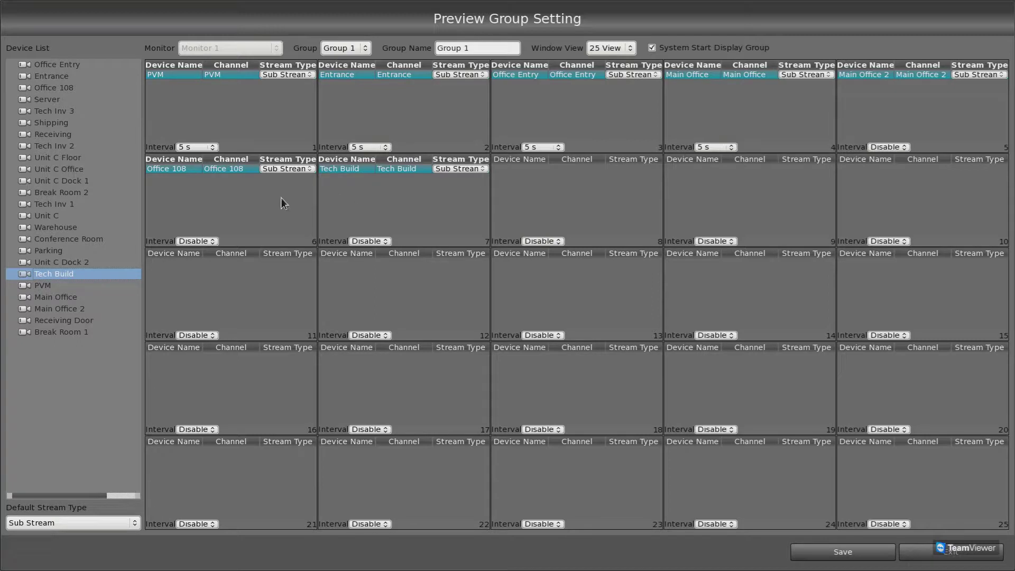
{"action": "left_click_drag", "start_coordinate": [63, 204], "coordinate": [547, 199]}
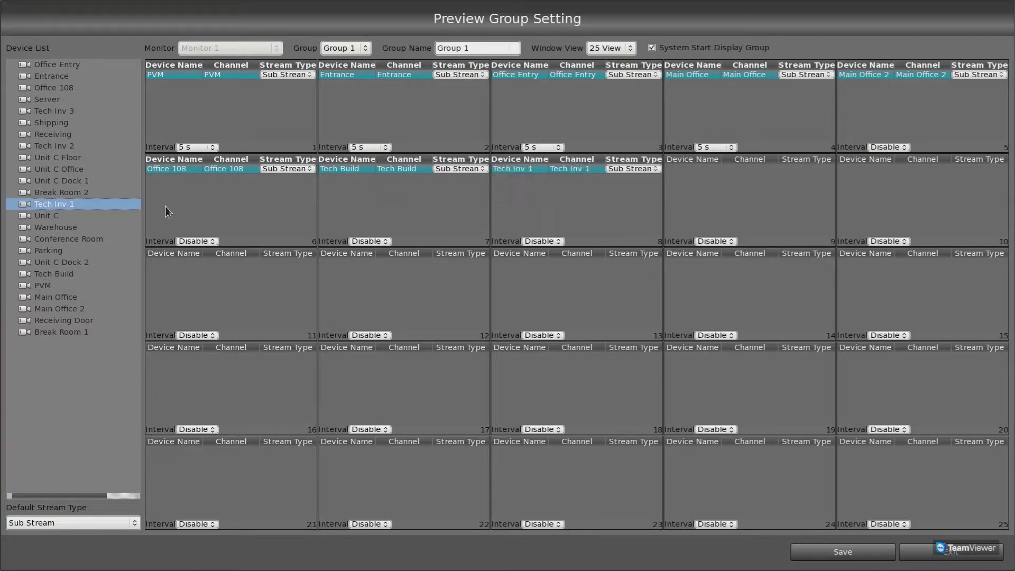
{"action": "left_click_drag", "start_coordinate": [58, 146], "coordinate": [761, 207]}
{"action": "left_click_drag", "start_coordinate": [58, 111], "coordinate": [893, 212]}
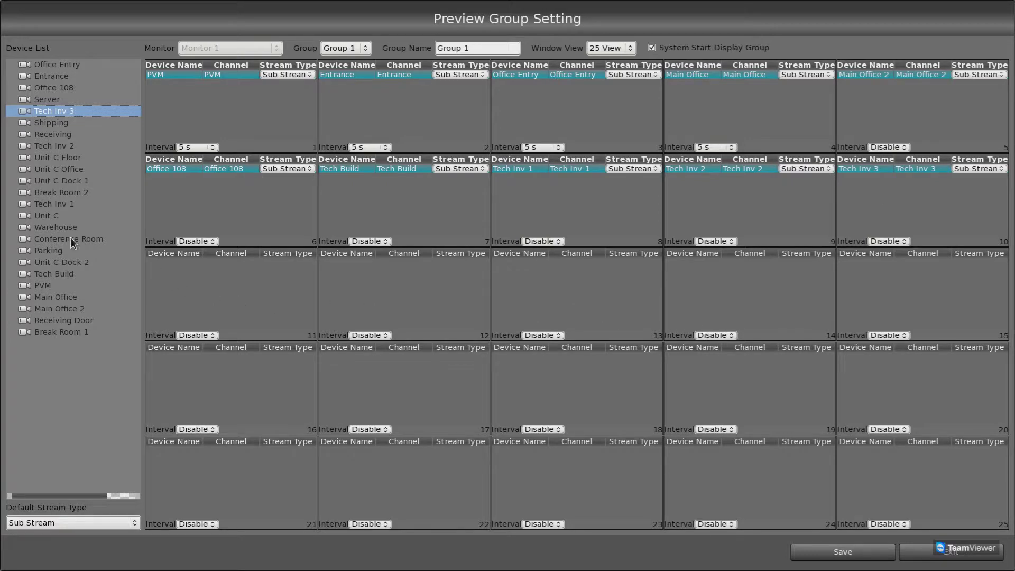
Assign the Conference Room, Server, Receiving, Warehouse and Shipping cameras to windows 11 to 15 in that order
{"action": "mouse_move", "coordinate": [74, 253]}
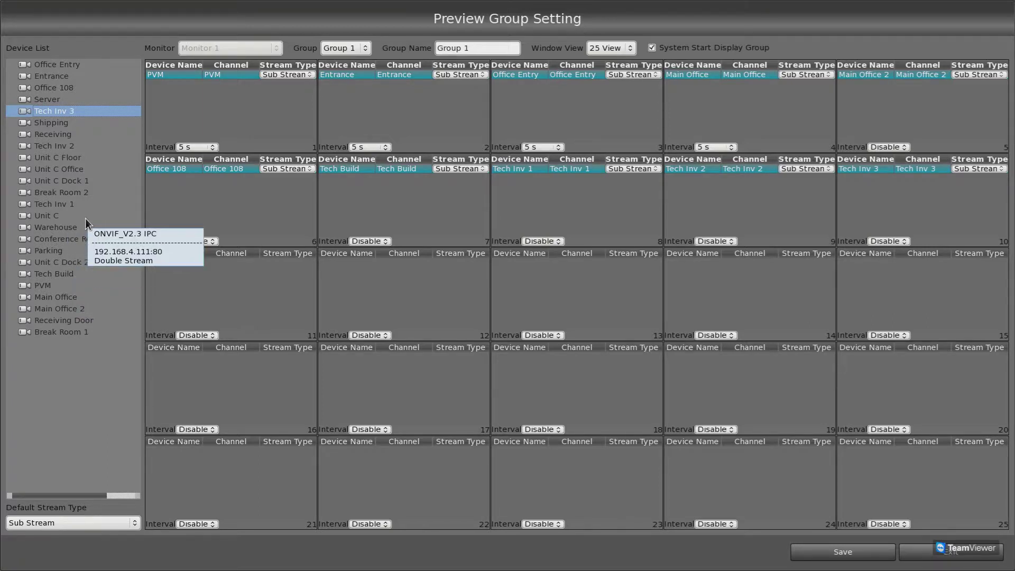
{"action": "left_click_drag", "start_coordinate": [80, 240], "coordinate": [217, 313]}
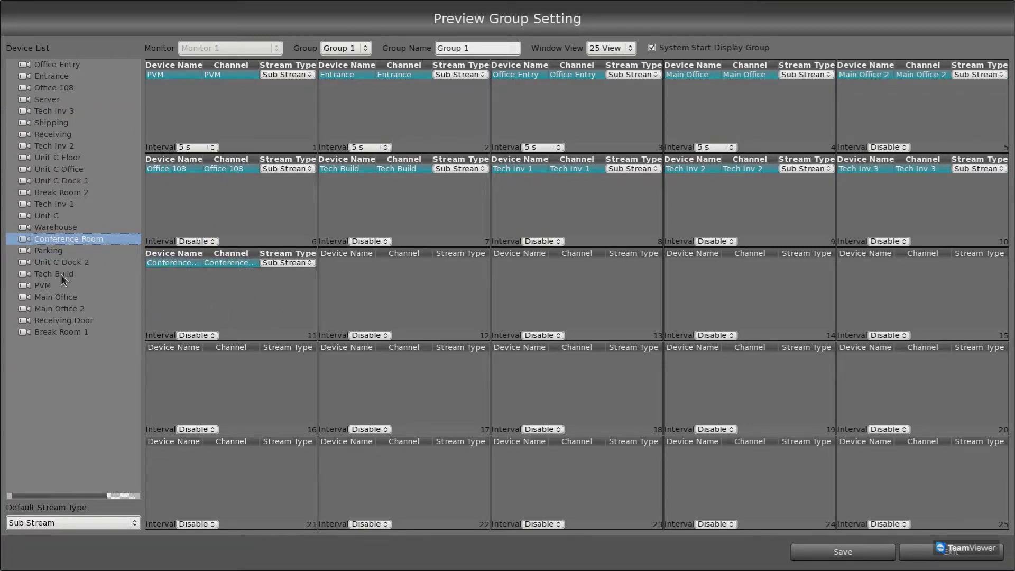
{"action": "mouse_move", "coordinate": [62, 276]}
{"action": "left_click_drag", "start_coordinate": [53, 100], "coordinate": [379, 280]}
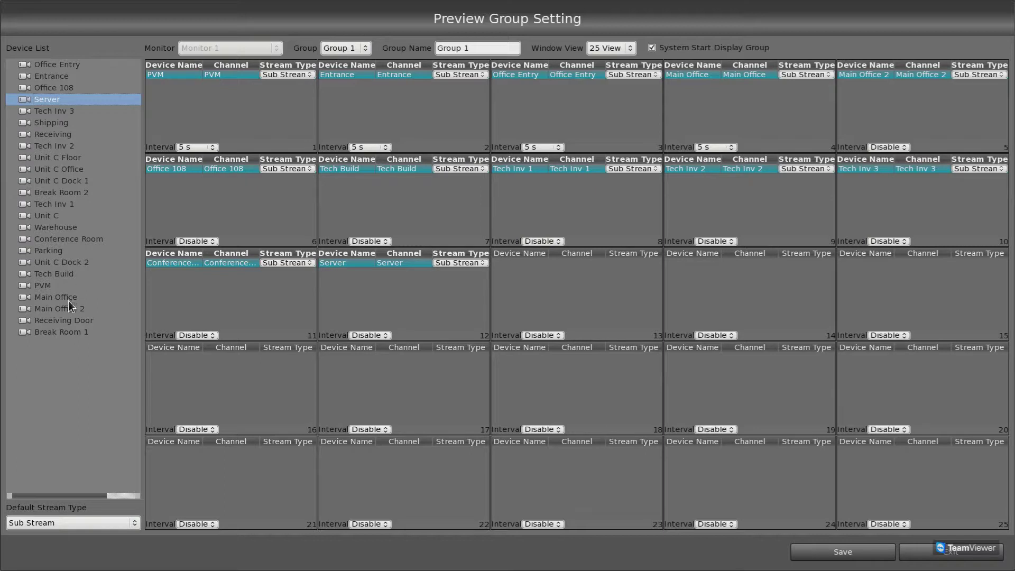
{"action": "left_click", "coordinate": [59, 322]}
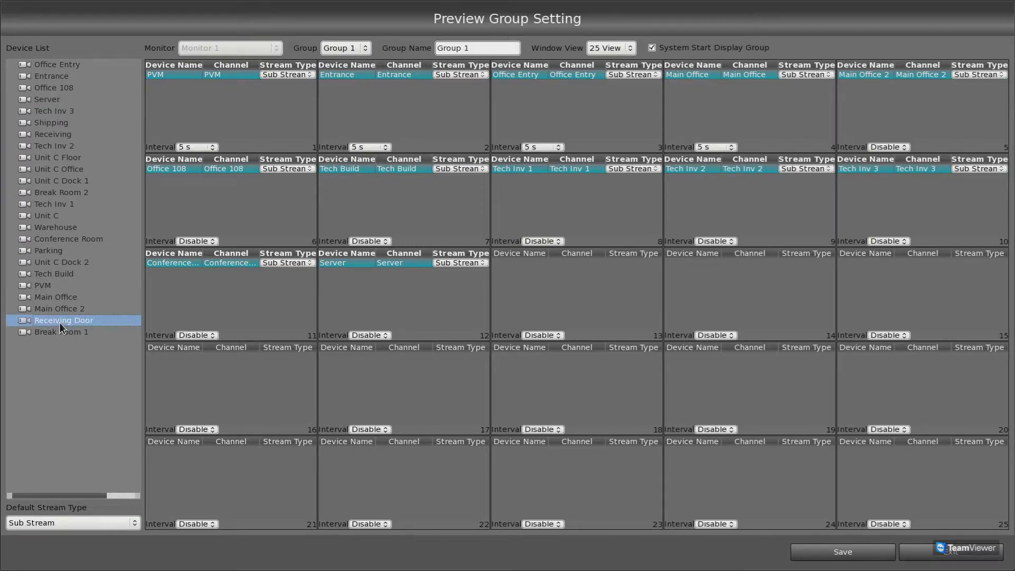
{"action": "left_click_drag", "start_coordinate": [64, 134], "coordinate": [565, 293]}
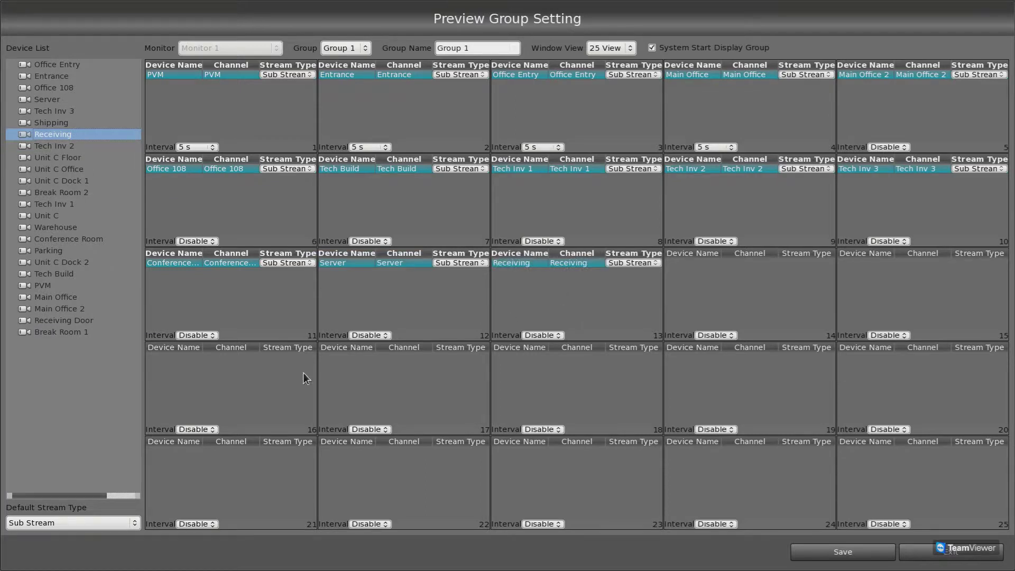
{"action": "left_click_drag", "start_coordinate": [62, 229], "coordinate": [679, 309]}
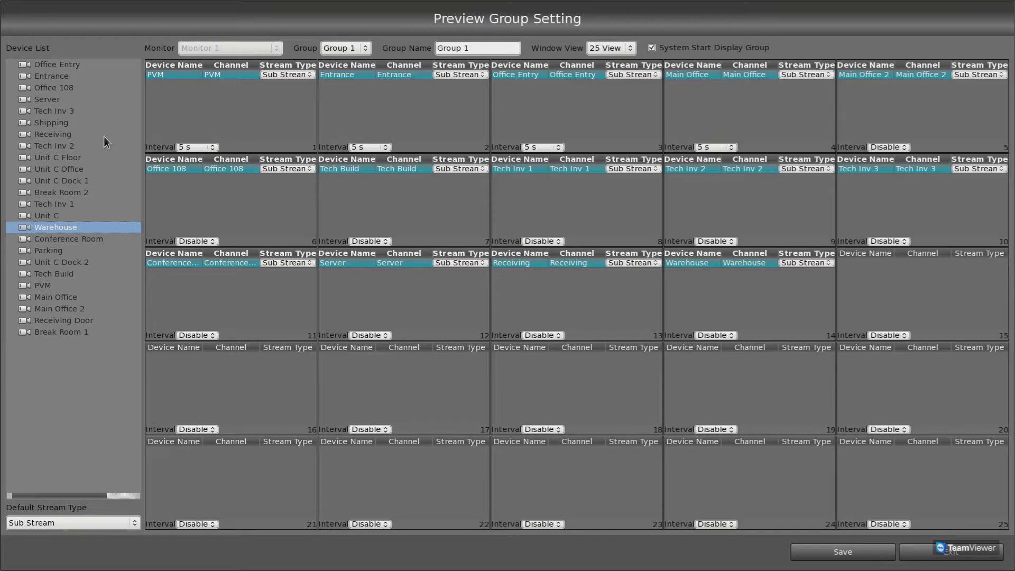
{"action": "left_click_drag", "start_coordinate": [63, 125], "coordinate": [892, 289]}
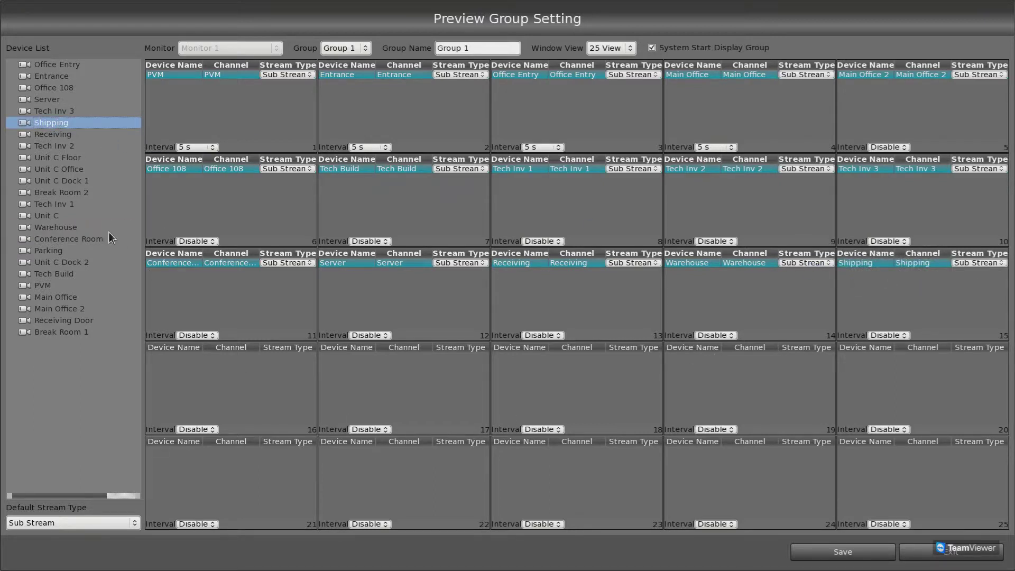
Assign Unit C, Unit C Office, Unit C Floor, Unit C Dock 1 and Unit C Dock 2 to windows 16 to 20
{"action": "left_click_drag", "start_coordinate": [47, 215], "coordinate": [223, 384]}
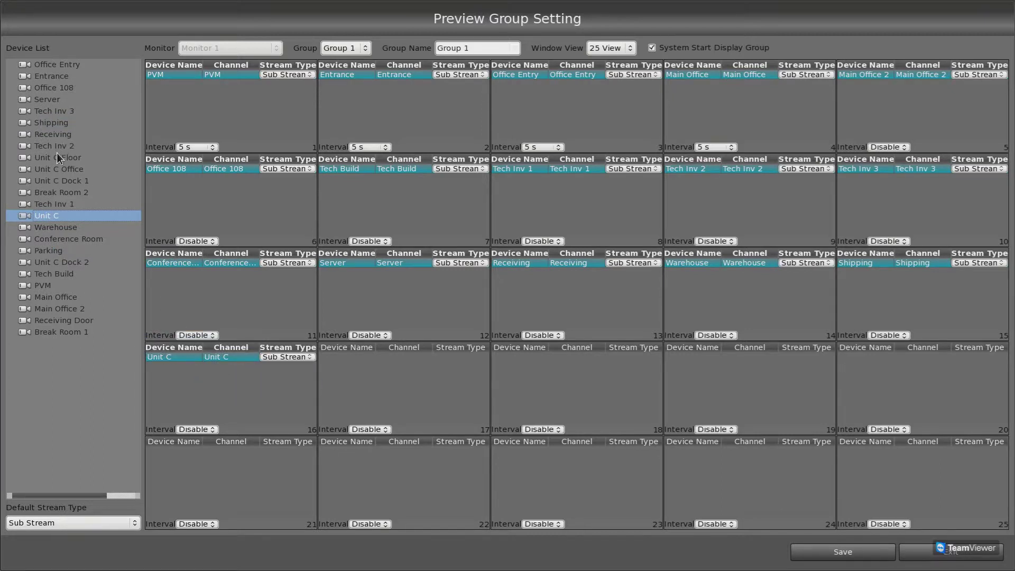
{"action": "left_click_drag", "start_coordinate": [57, 168], "coordinate": [356, 379]}
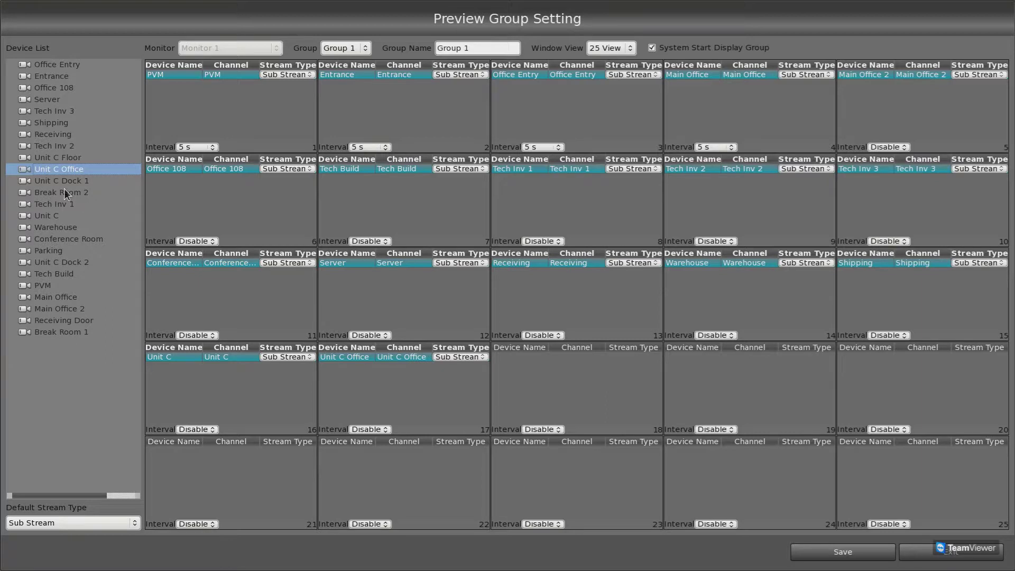
{"action": "left_click_drag", "start_coordinate": [58, 157], "coordinate": [524, 365]}
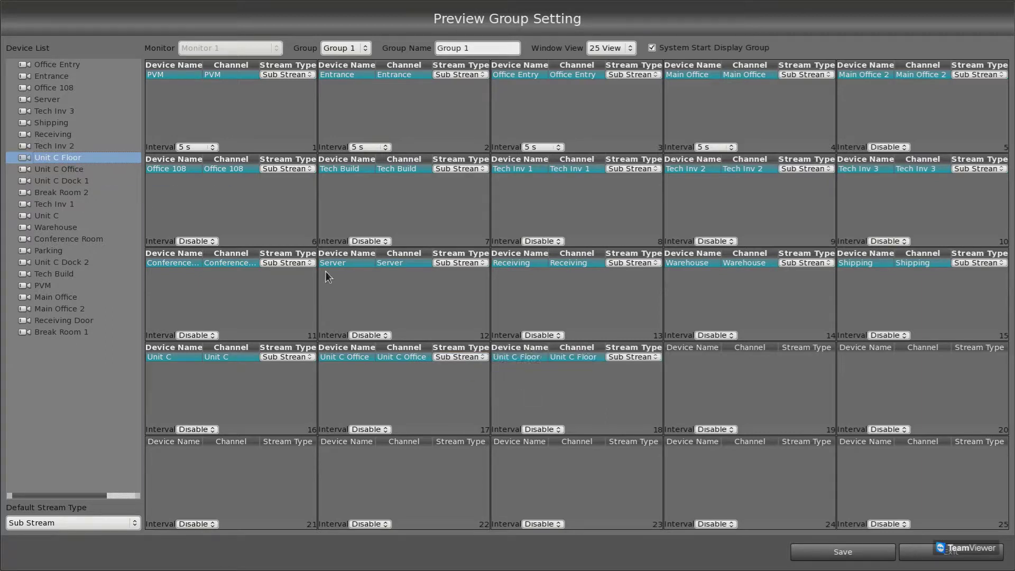
{"action": "left_click", "coordinate": [74, 182]}
{"action": "left_click_drag", "start_coordinate": [74, 185], "coordinate": [720, 378]}
{"action": "left_click_drag", "start_coordinate": [72, 263], "coordinate": [886, 385]}
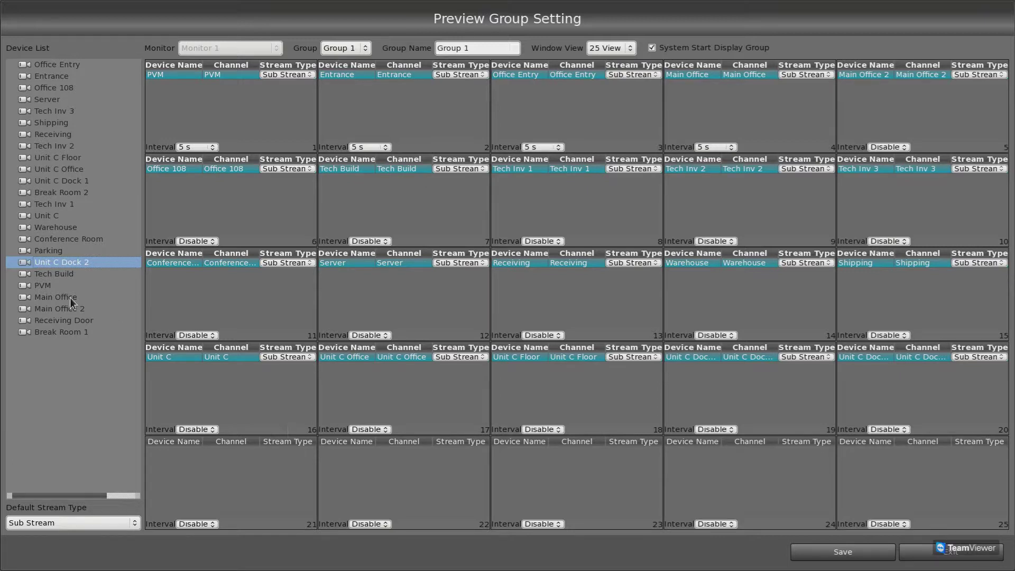
Assign Parking, Receiving Door, Break Room 1 and Break Room 2 to windows 21 to 24, and exit the preview group settings
{"action": "left_click_drag", "start_coordinate": [56, 251], "coordinate": [207, 483]}
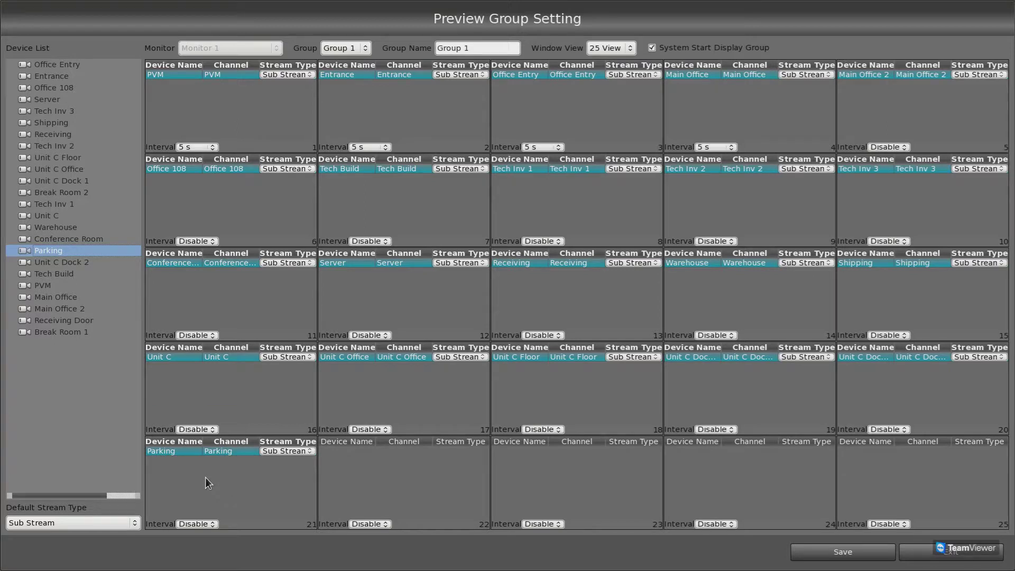
{"action": "left_click_drag", "start_coordinate": [67, 322], "coordinate": [384, 465]}
{"action": "left_click_drag", "start_coordinate": [66, 332], "coordinate": [563, 465]}
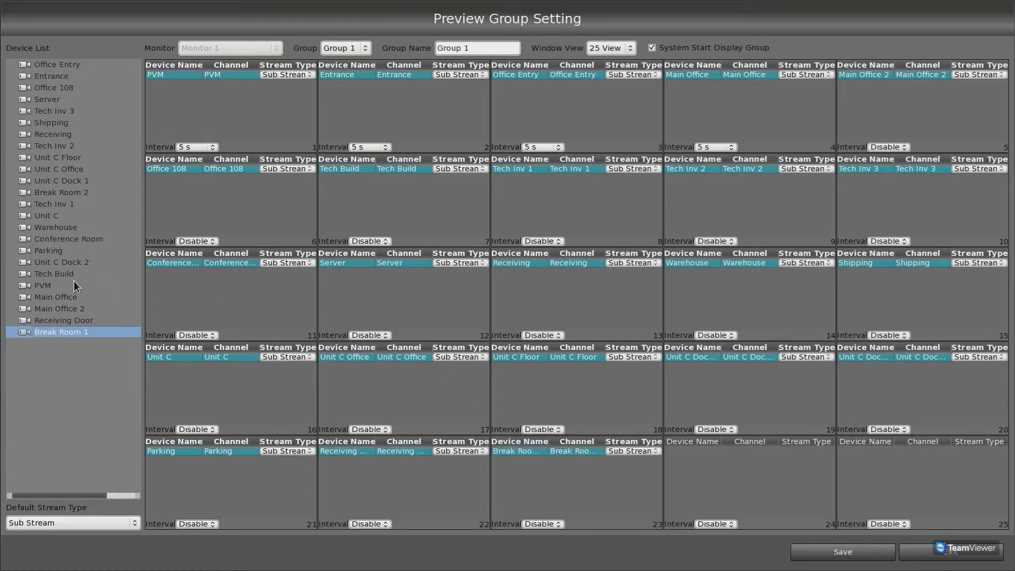
{"action": "left_click_drag", "start_coordinate": [73, 199], "coordinate": [726, 472]}
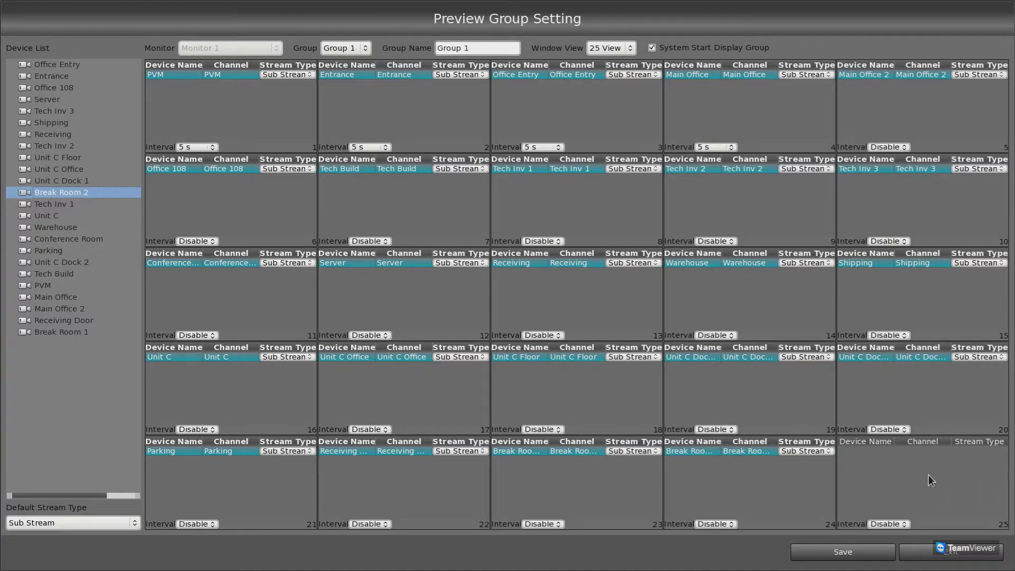
{"action": "left_click", "coordinate": [954, 558]}
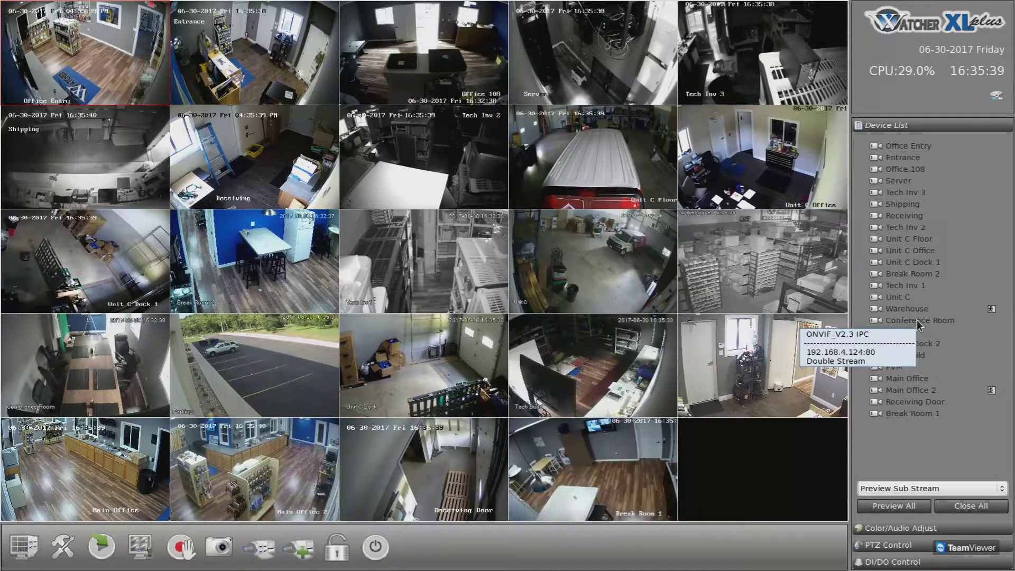
Display the Group 1 preview group in the live view and rename it All Cameras in the preview group settings
{"action": "left_click", "coordinate": [140, 547]}
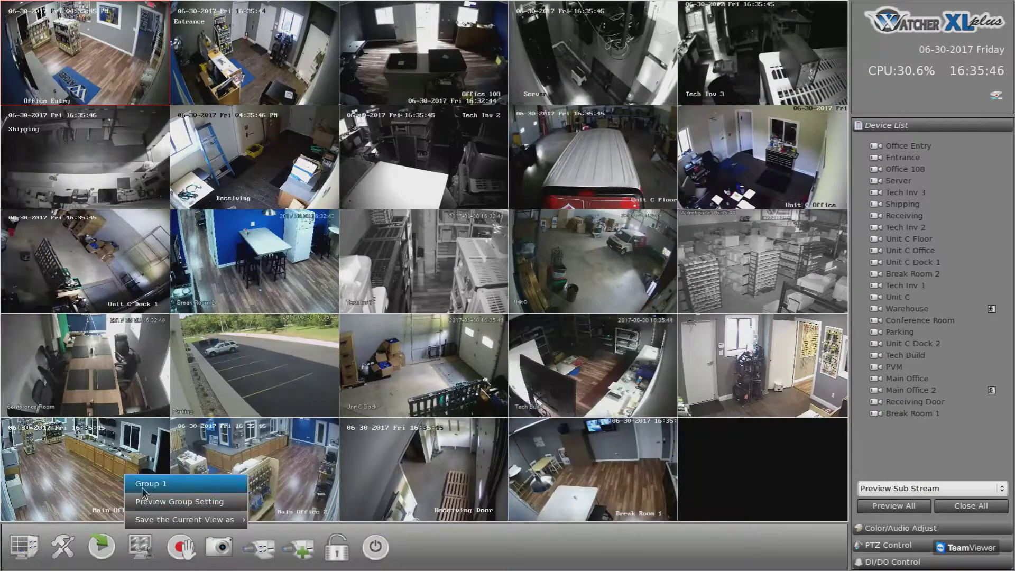
{"action": "left_click", "coordinate": [153, 486]}
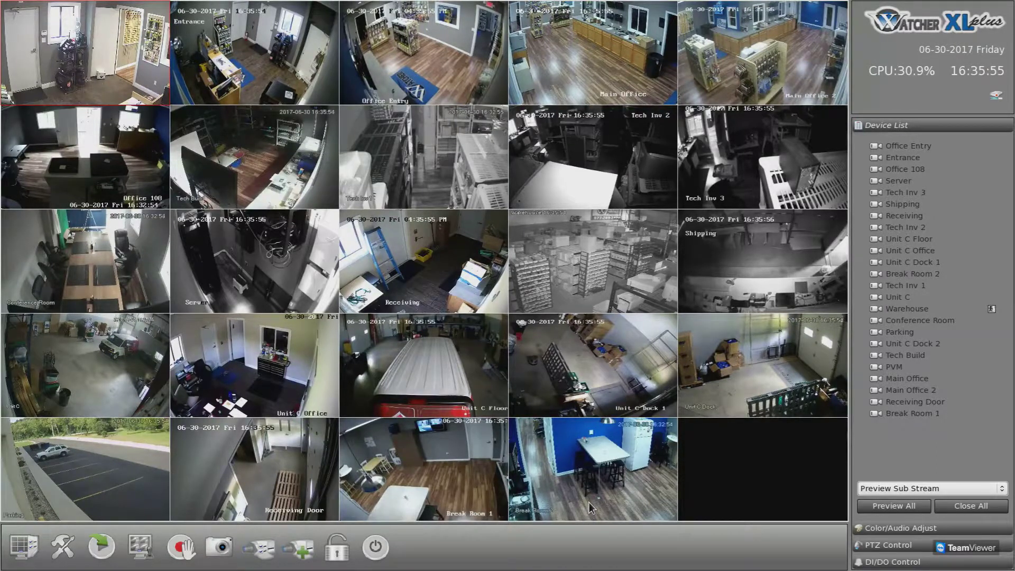
{"action": "left_click", "coordinate": [138, 543]}
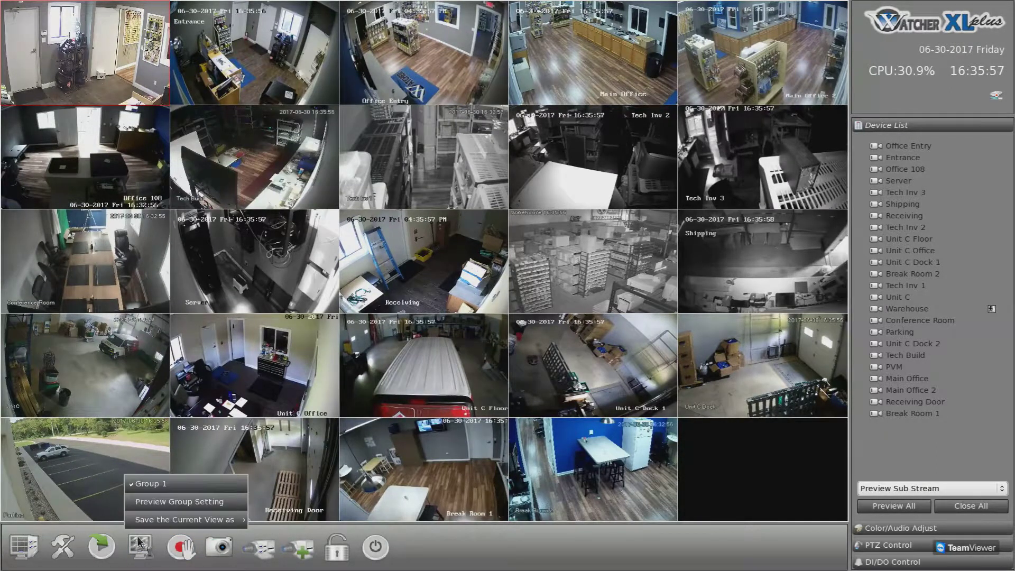
{"action": "left_click", "coordinate": [170, 501]}
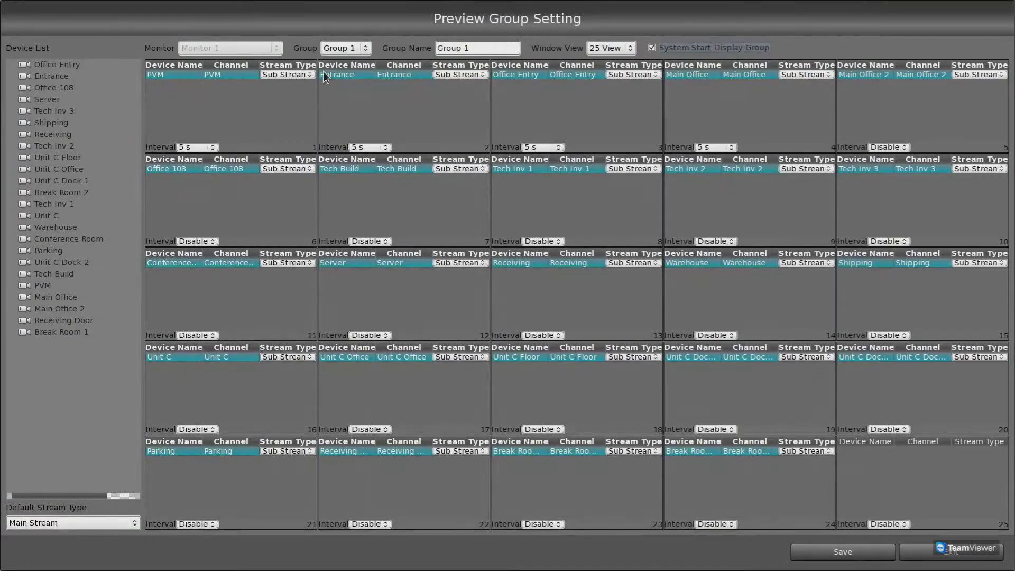
{"action": "left_click_drag", "start_coordinate": [485, 49], "coordinate": [405, 49]}
{"action": "type", "text": "All Cameras"}
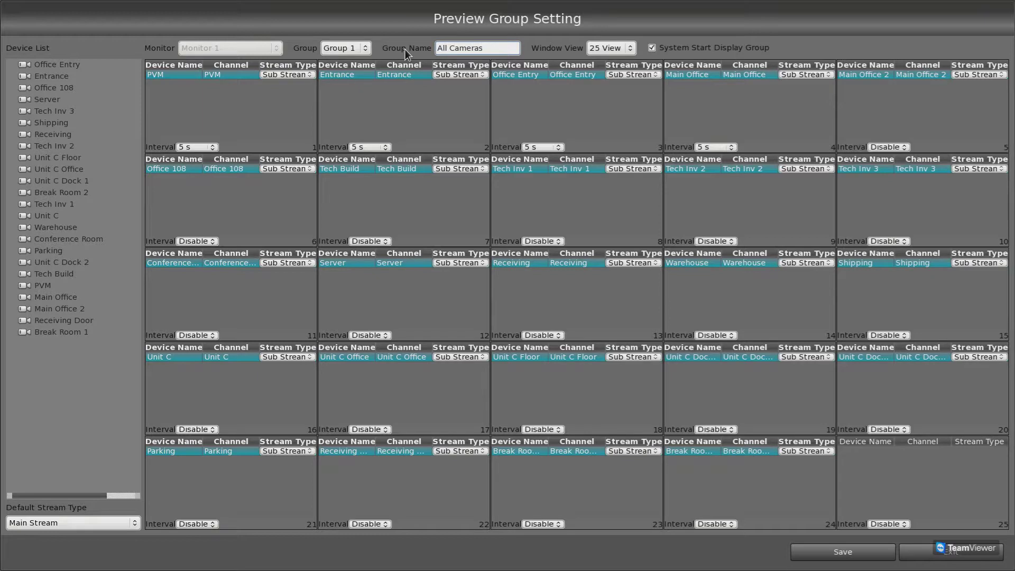
{"action": "left_click", "coordinate": [952, 558]}
Name the second preview group Unit C and set the default stream type to Sub Stream
{"action": "left_click", "coordinate": [140, 548]}
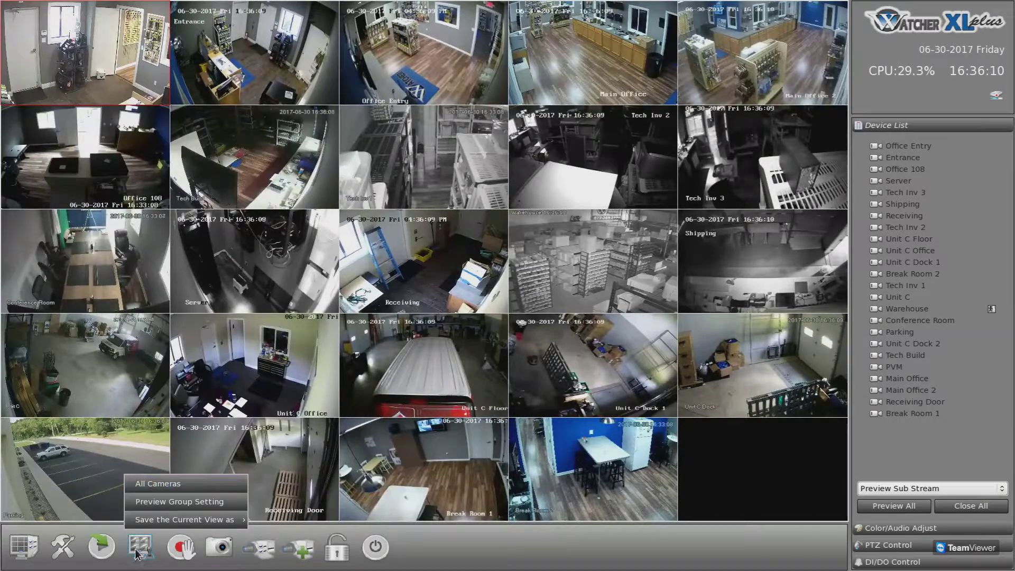
{"action": "left_click", "coordinate": [164, 500]}
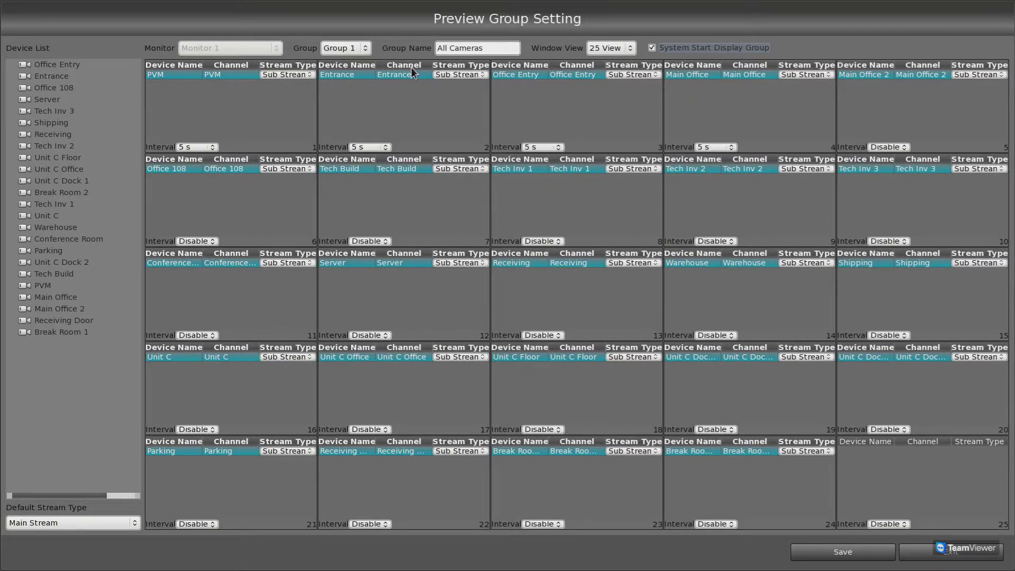
{"action": "left_click", "coordinate": [365, 49]}
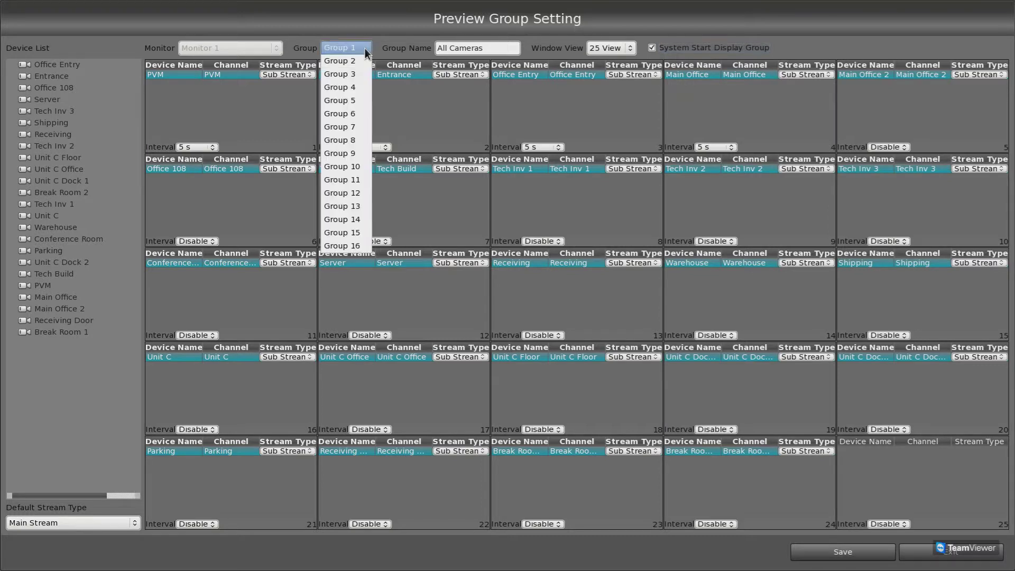
{"action": "left_click", "coordinate": [357, 61]}
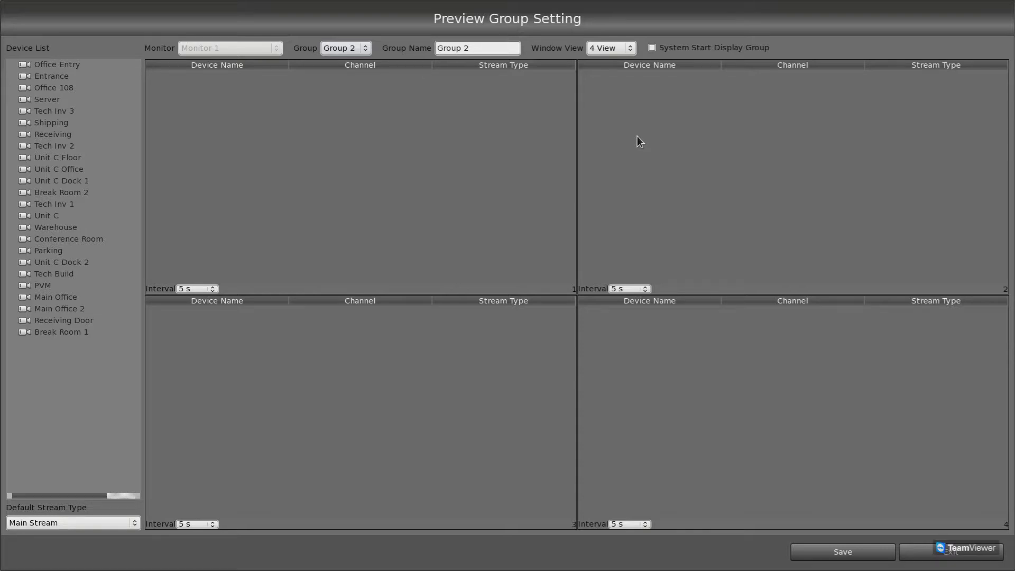
{"action": "left_click_drag", "start_coordinate": [519, 48], "coordinate": [379, 49]}
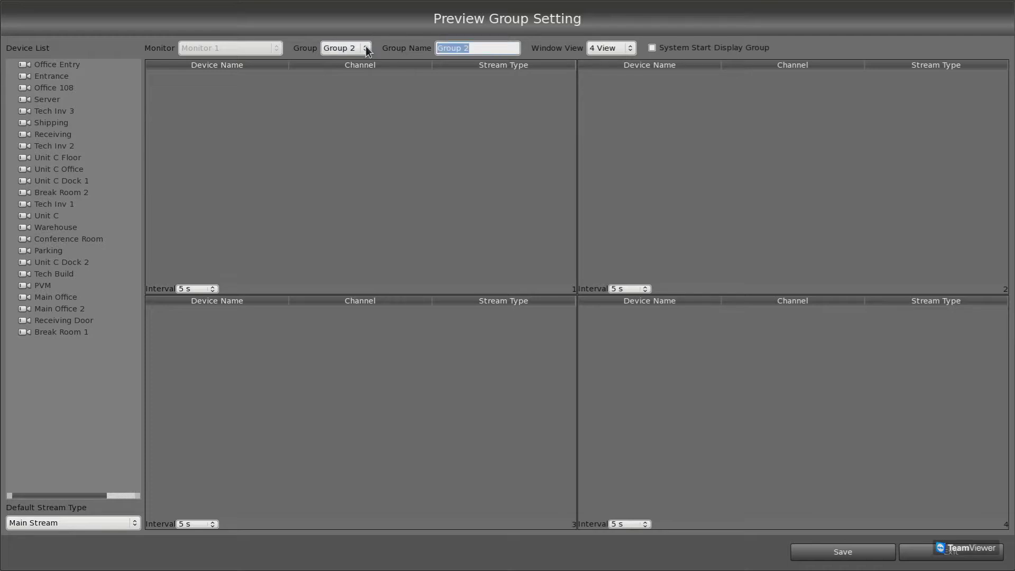
{"action": "type", "text": "Unit C"}
{"action": "left_click", "coordinate": [104, 524]}
{"action": "left_click", "coordinate": [74, 534]}
Assign the Unit C, Unit C Floor, Unit C Office and Unit C Dock 1 cameras to windows 1 to 4
{"action": "left_click_drag", "start_coordinate": [47, 217], "coordinate": [270, 196]}
{"action": "left_click_drag", "start_coordinate": [56, 161], "coordinate": [666, 159]}
{"action": "left_click_drag", "start_coordinate": [66, 173], "coordinate": [237, 341]}
{"action": "left_click_drag", "start_coordinate": [68, 183], "coordinate": [703, 334]}
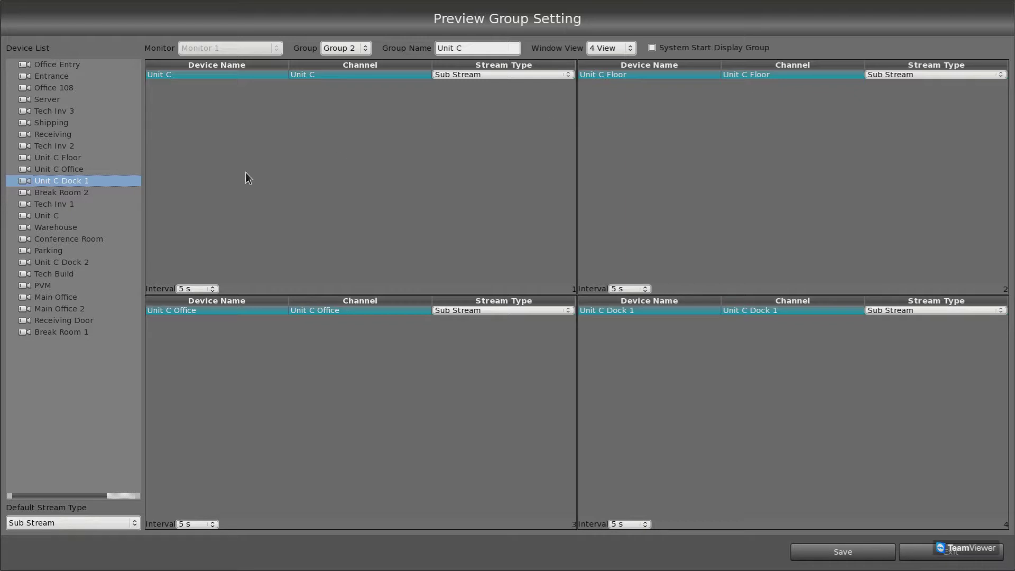
Add Unit C Dock 2 alongside Unit C Dock 1 in window 4 with a 5 s interval, and exit the preview group settings
{"action": "left_click_drag", "start_coordinate": [62, 262], "coordinate": [693, 347]}
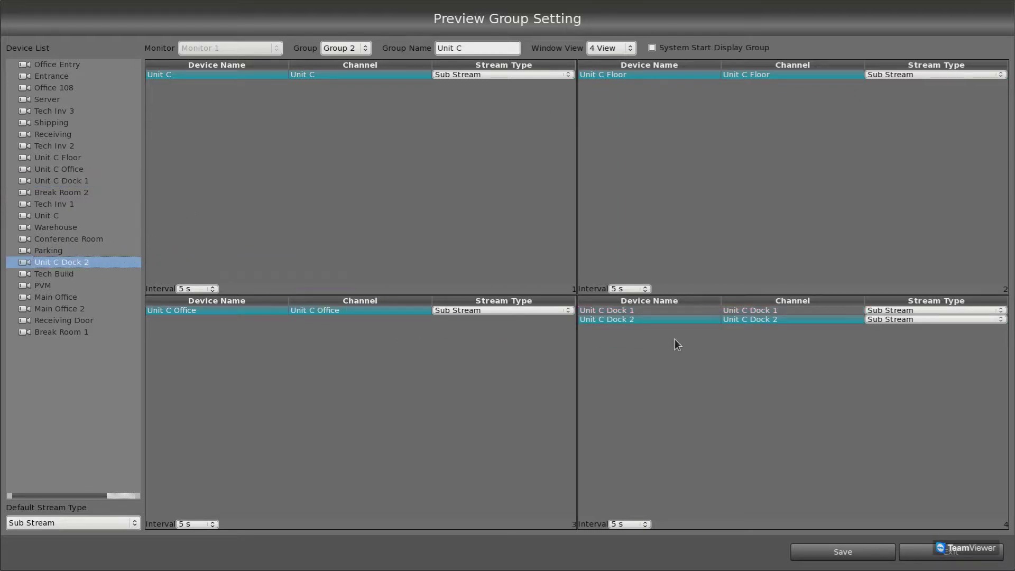
{"action": "double_click", "coordinate": [619, 320]}
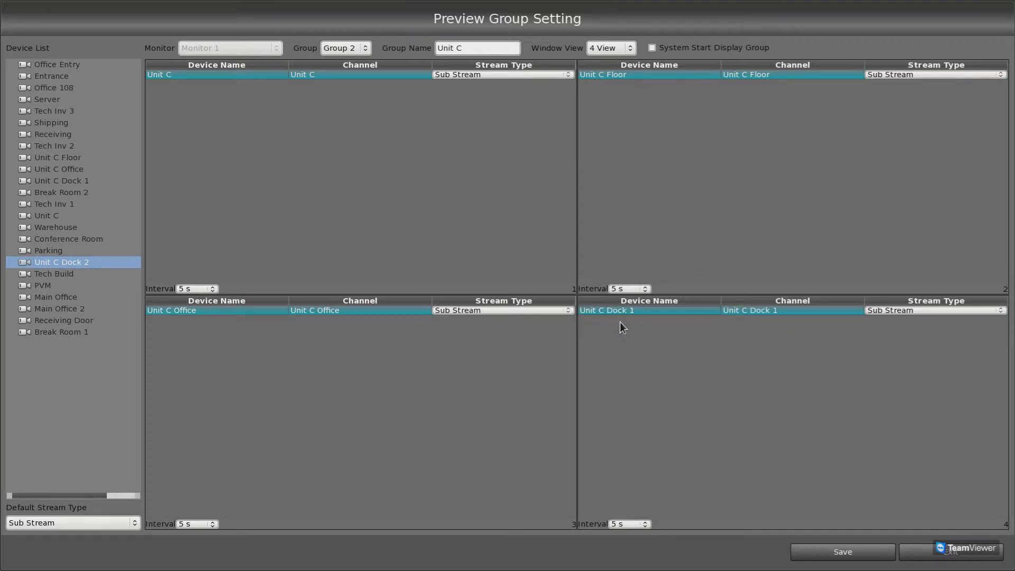
{"action": "left_click_drag", "start_coordinate": [55, 267], "coordinate": [657, 352]}
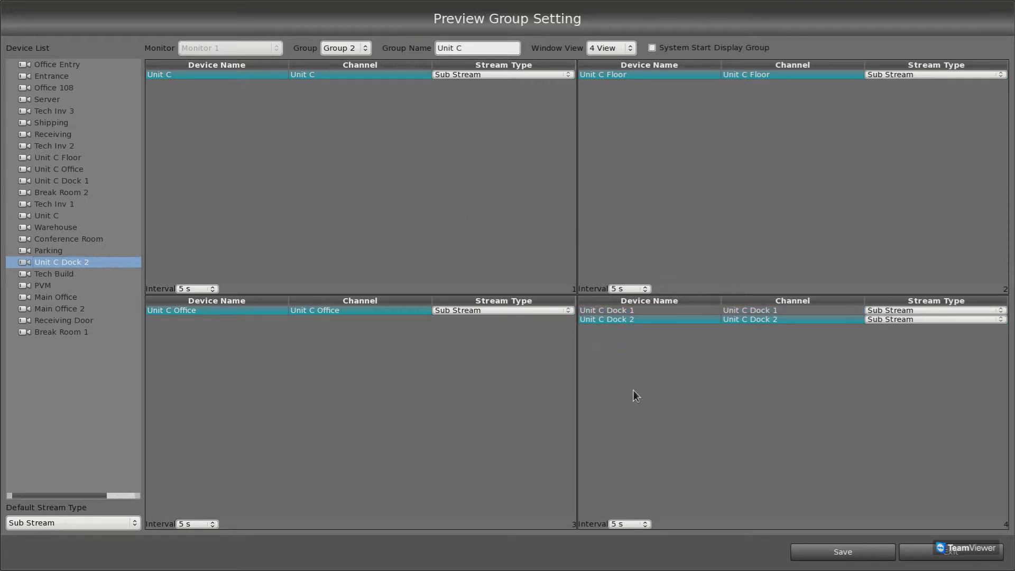
{"action": "left_click", "coordinate": [645, 524]}
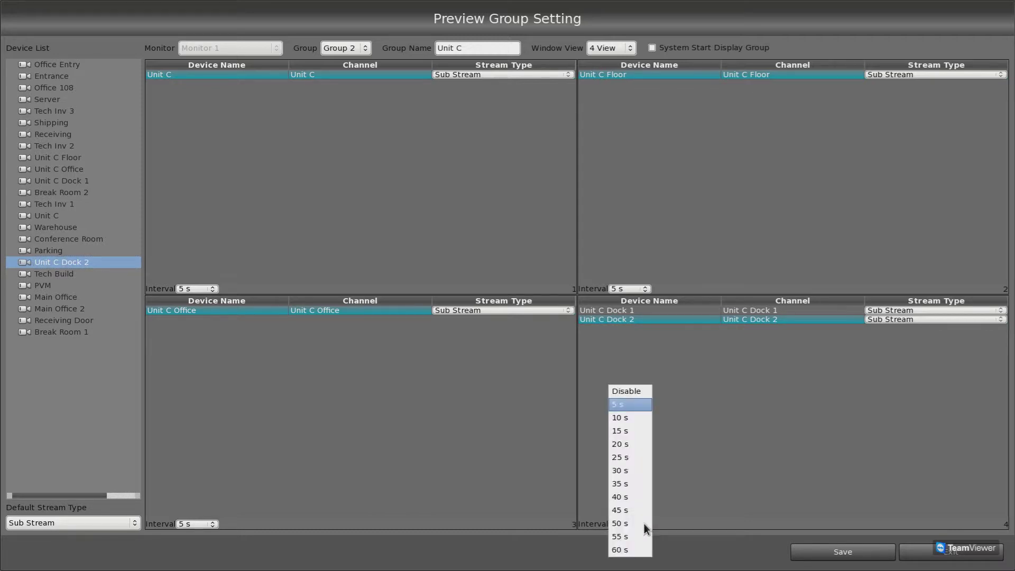
{"action": "left_click", "coordinate": [636, 407]}
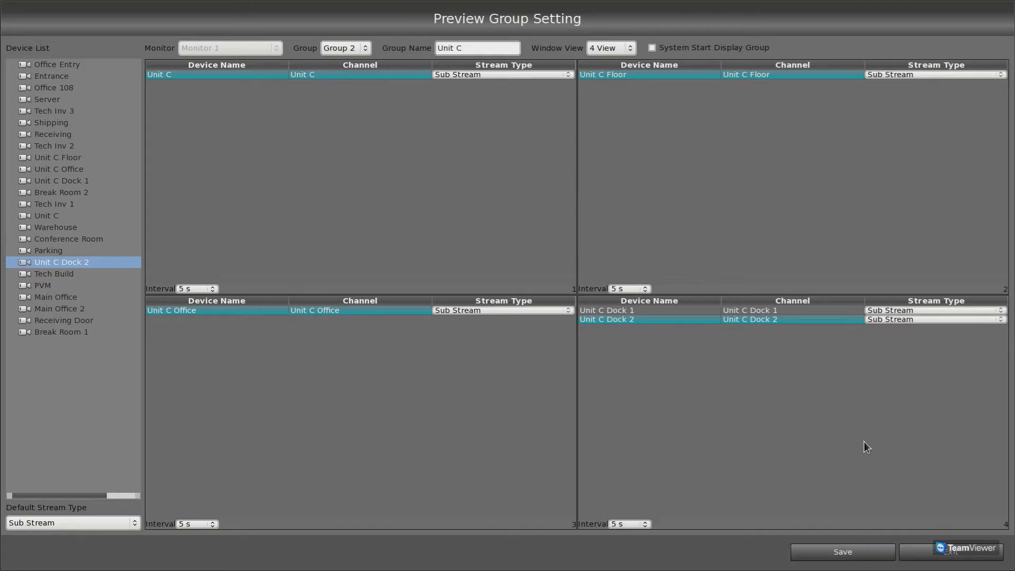
{"action": "left_click", "coordinate": [977, 560]}
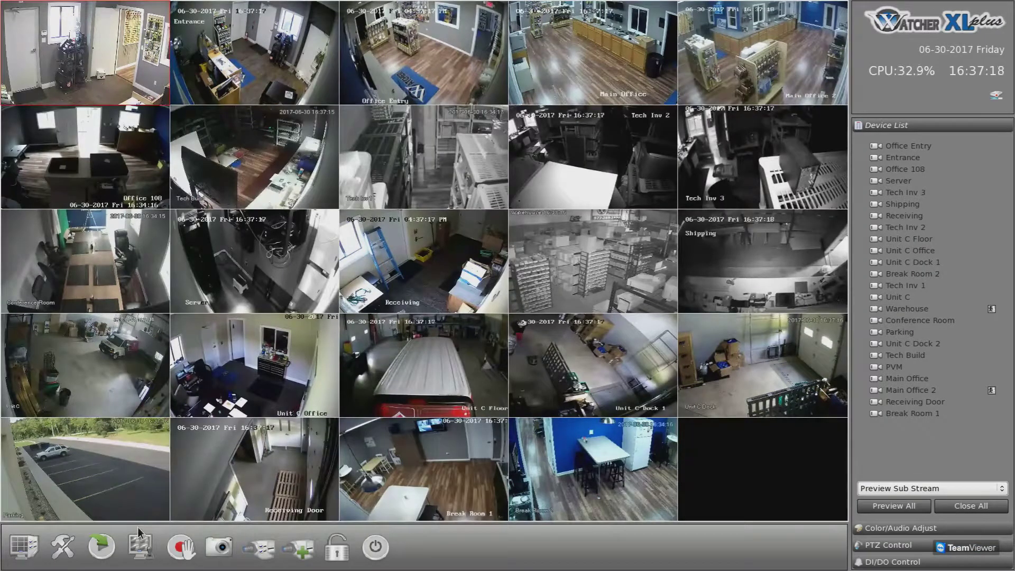
Display the Unit C preview group in the live view and check the camera rotation in window 4
{"action": "left_click", "coordinate": [142, 545]}
{"action": "left_click", "coordinate": [166, 489]}
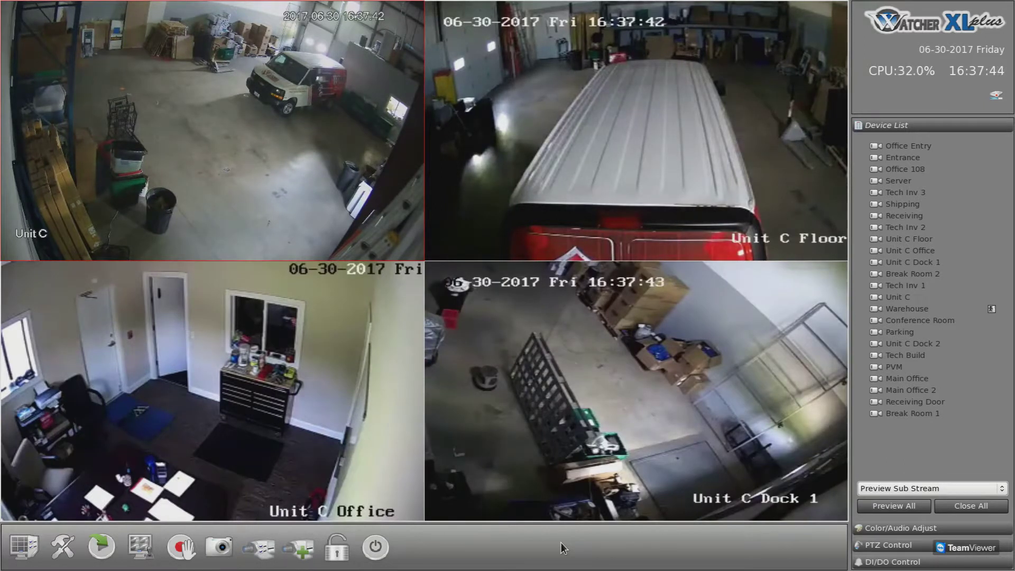
{"action": "left_click", "coordinate": [140, 546]}
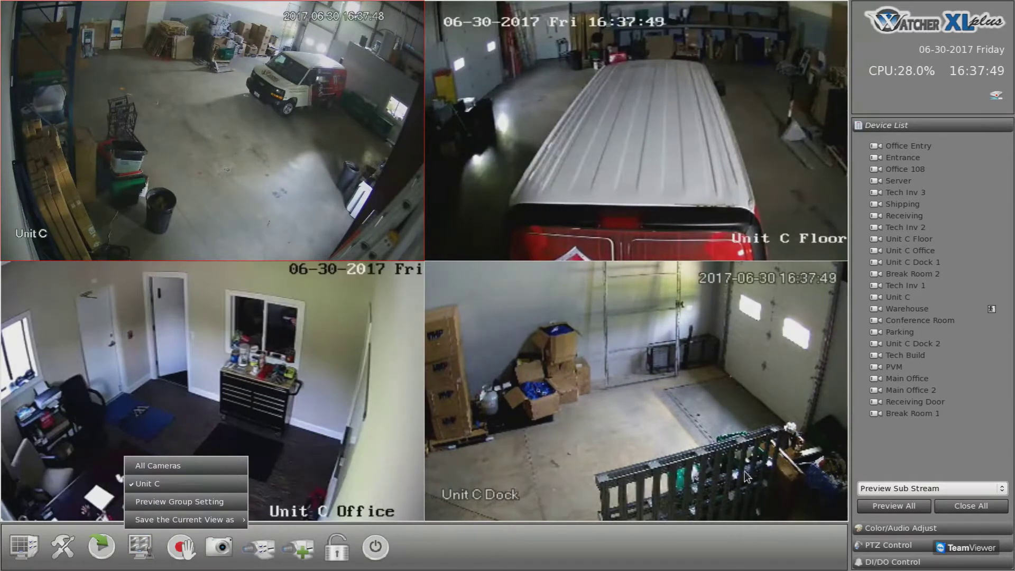
Close all previews and preview the cameras in a 6 View layout
{"action": "left_click", "coordinate": [965, 505]}
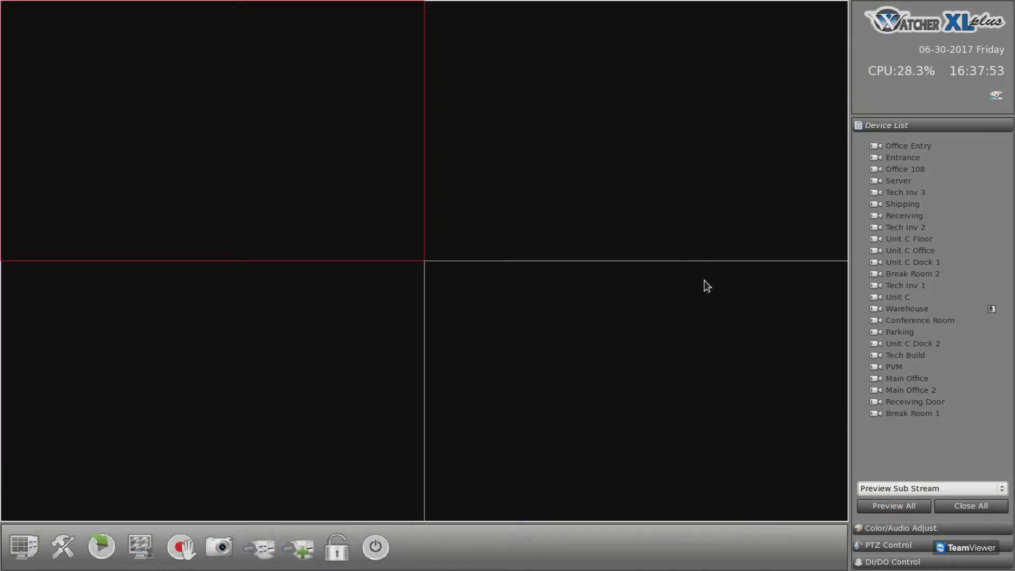
{"action": "left_click", "coordinate": [32, 548]}
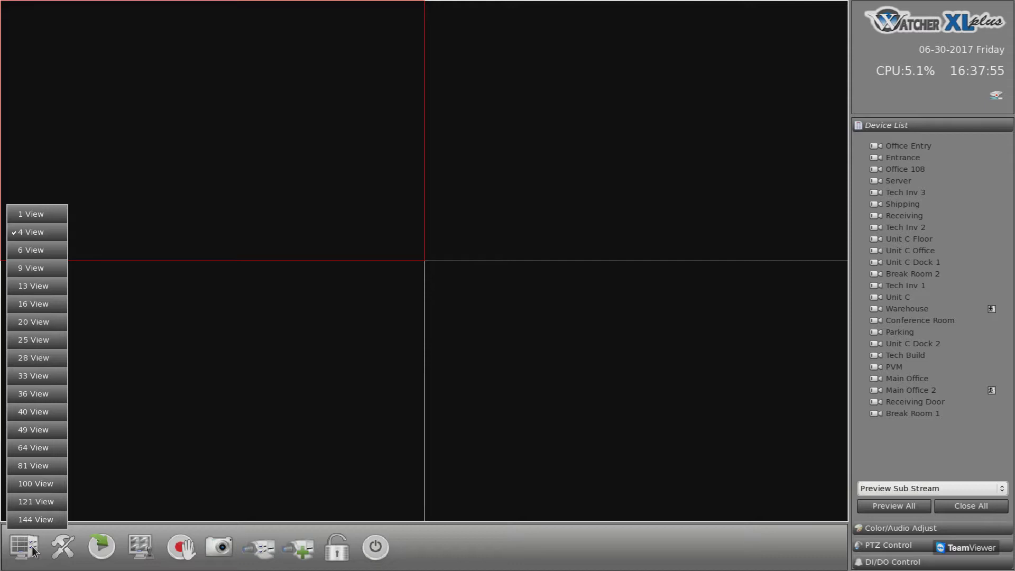
{"action": "left_click", "coordinate": [52, 251]}
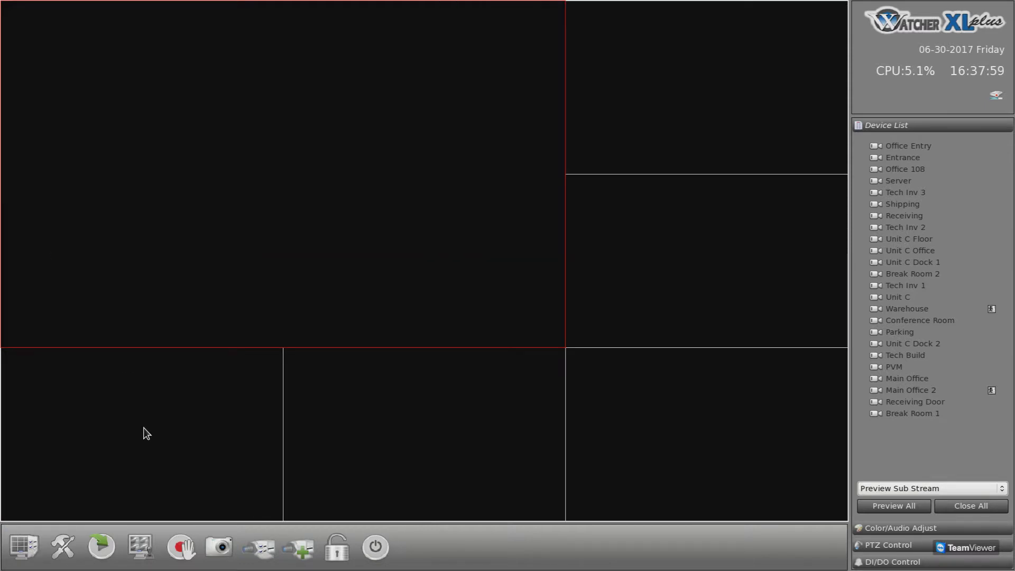
{"action": "left_click", "coordinate": [876, 508]}
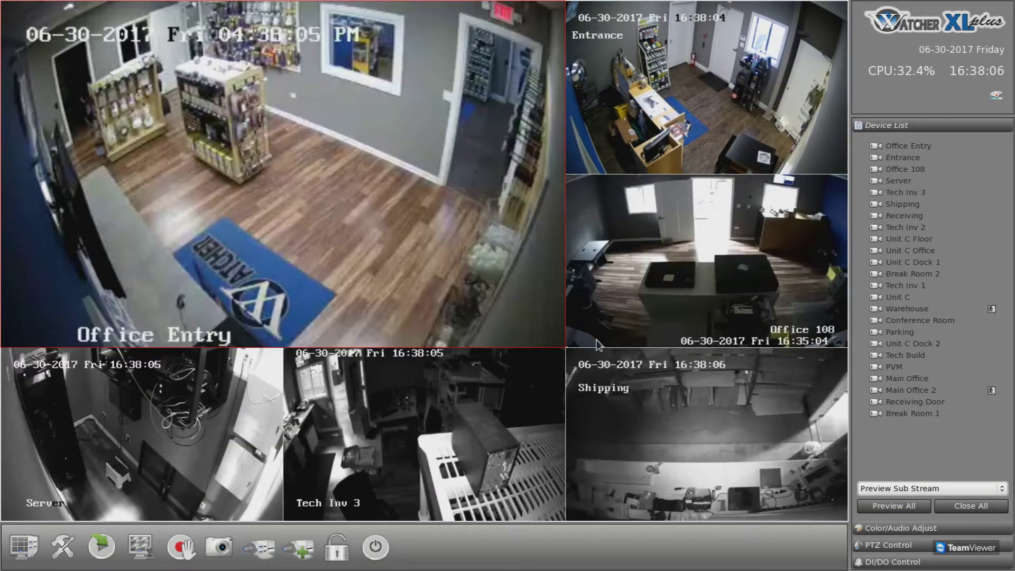
Save the current six-window view as Group 3 and close all previews
{"action": "left_click", "coordinate": [141, 546]}
{"action": "mouse_move", "coordinate": [156, 521]}
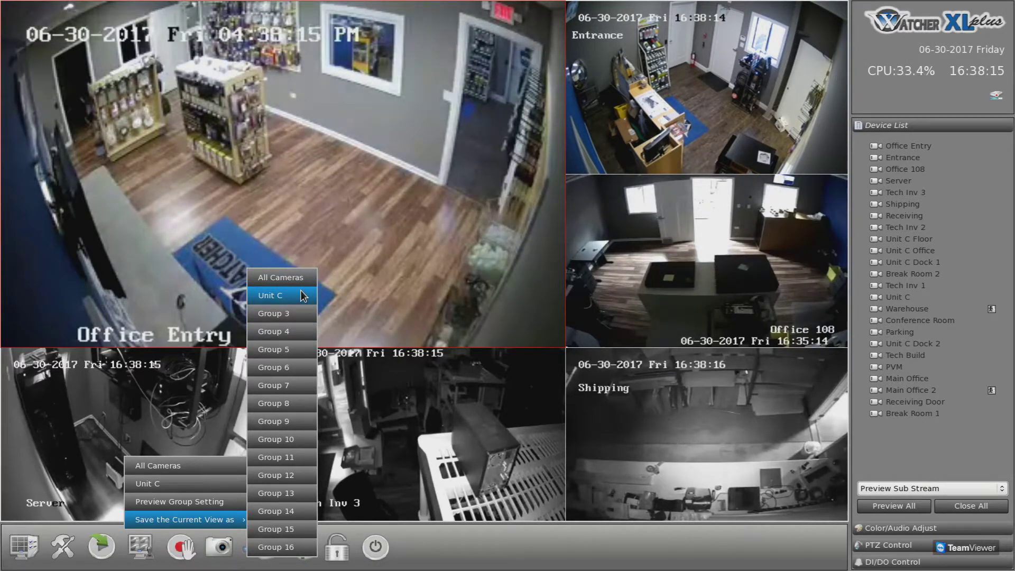
{"action": "left_click", "coordinate": [281, 315]}
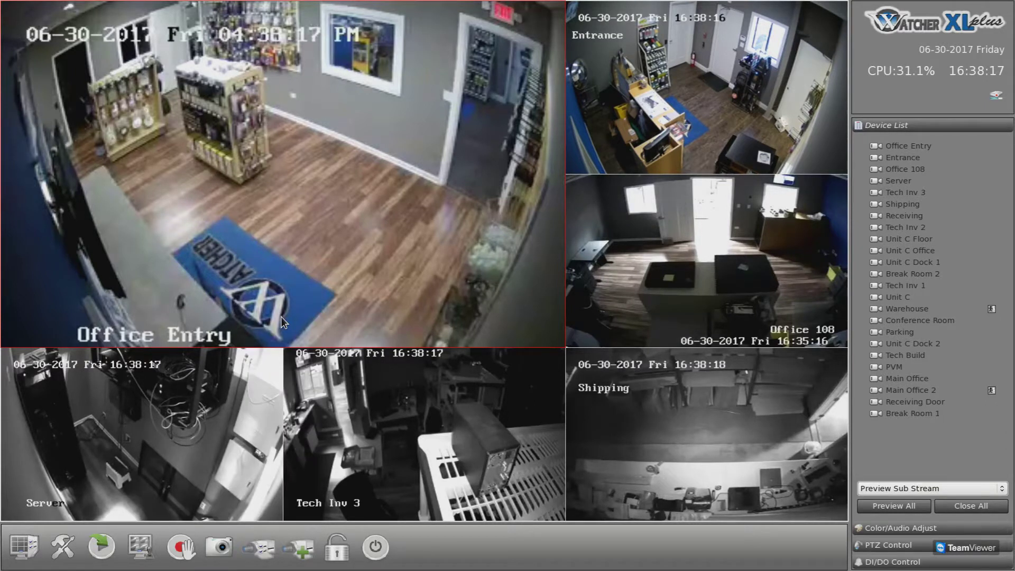
{"action": "left_click", "coordinate": [534, 360]}
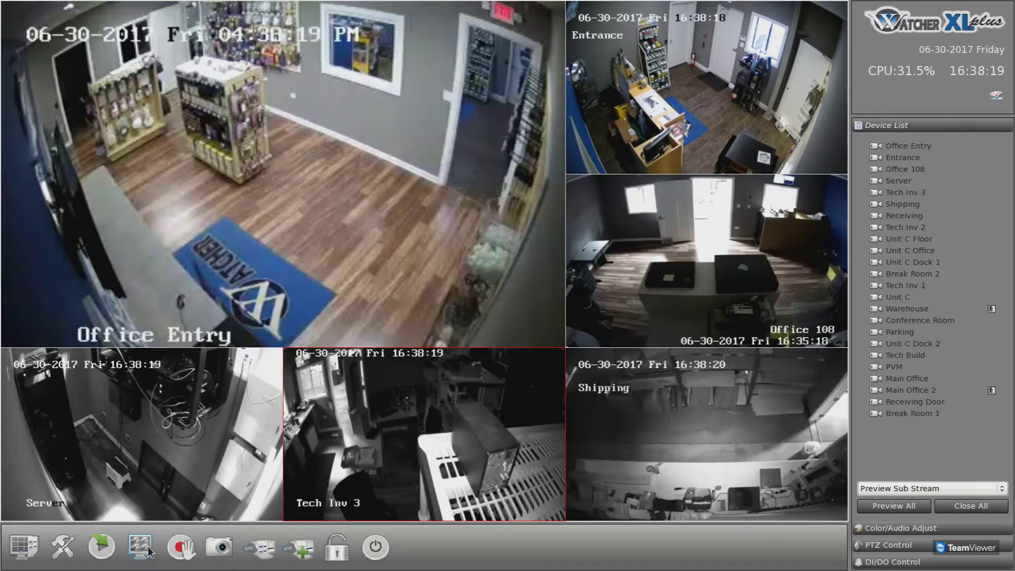
{"action": "left_click", "coordinate": [910, 509]}
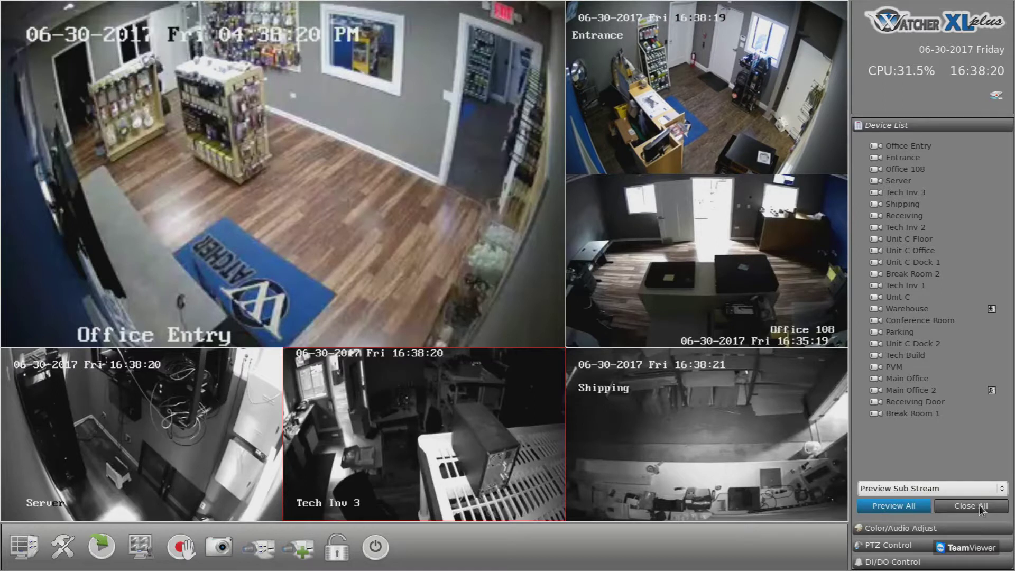
Switch the live view to the All Cameras group and back to Group 3
{"action": "left_click", "coordinate": [137, 552]}
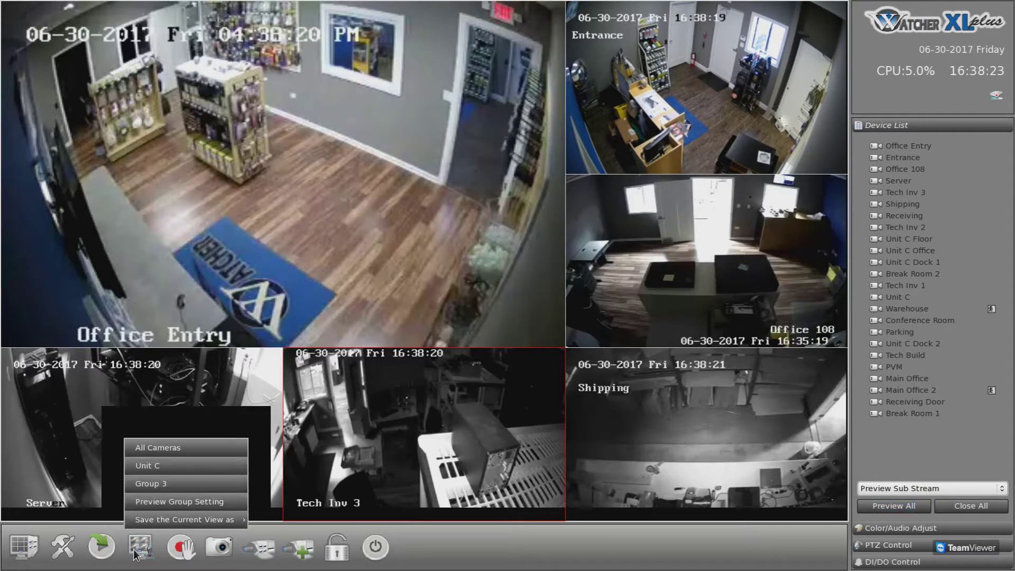
{"action": "left_click", "coordinate": [158, 448]}
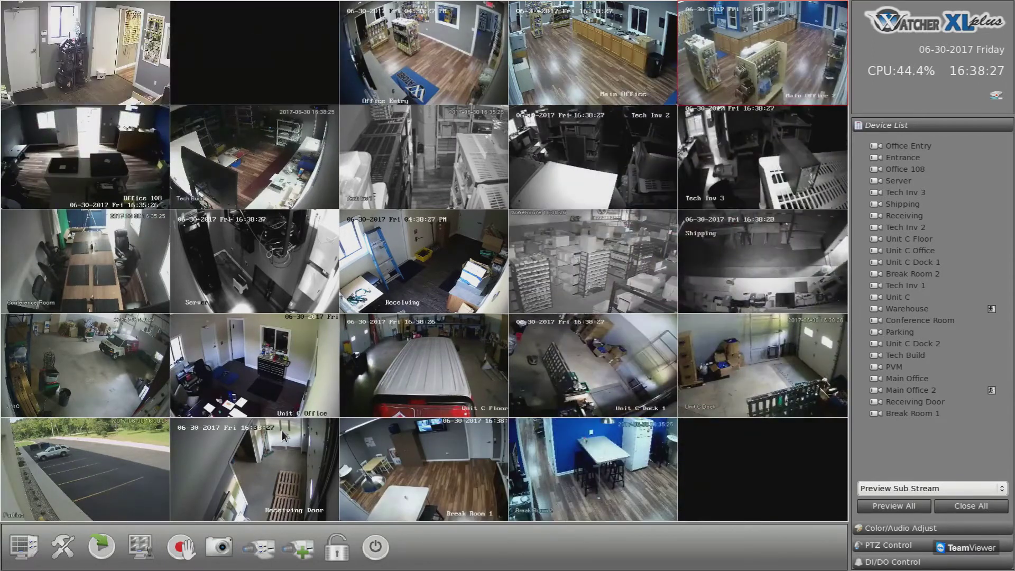
{"action": "left_click", "coordinate": [143, 547]}
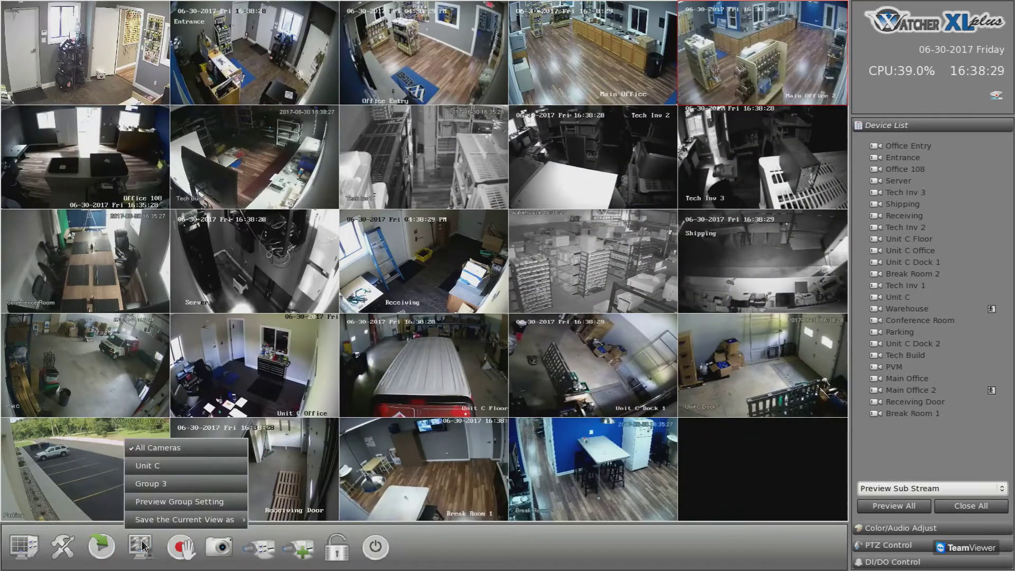
{"action": "left_click", "coordinate": [159, 483]}
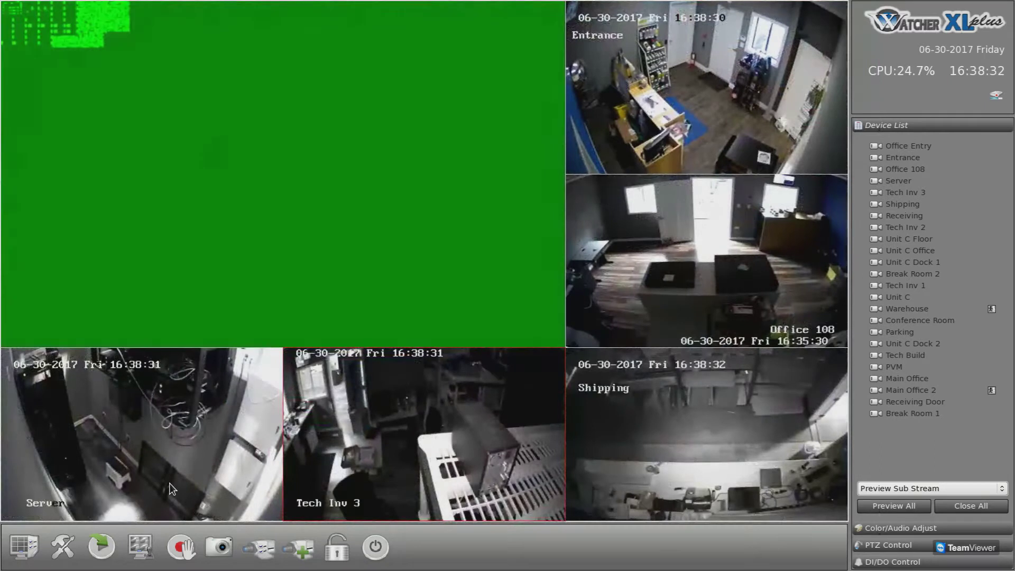
Replace Tech Inv 3 with the PVM camera on Main Stream in window 5 of Group 3, and exit the settings
{"action": "left_click", "coordinate": [143, 547]}
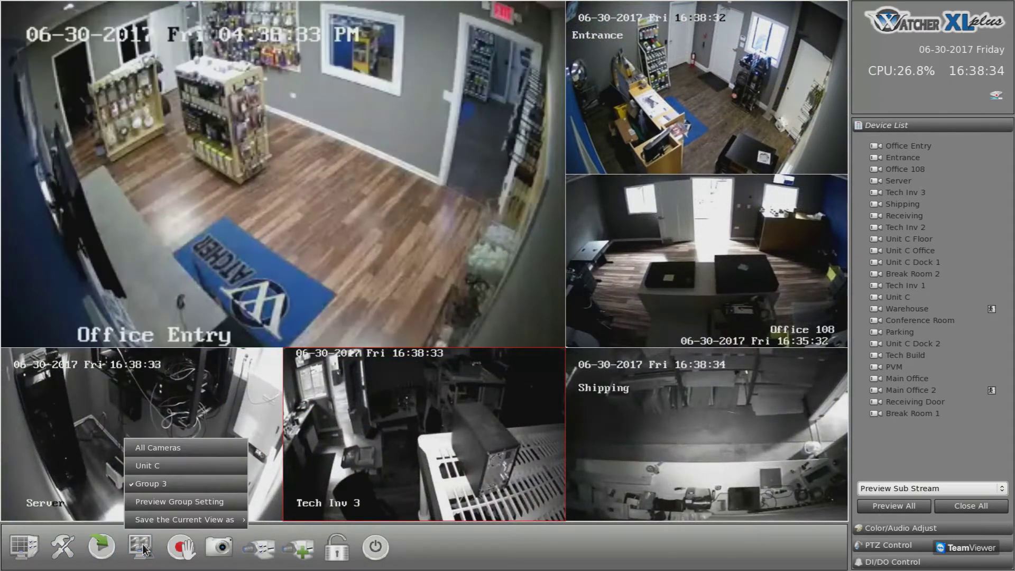
{"action": "left_click", "coordinate": [144, 503]}
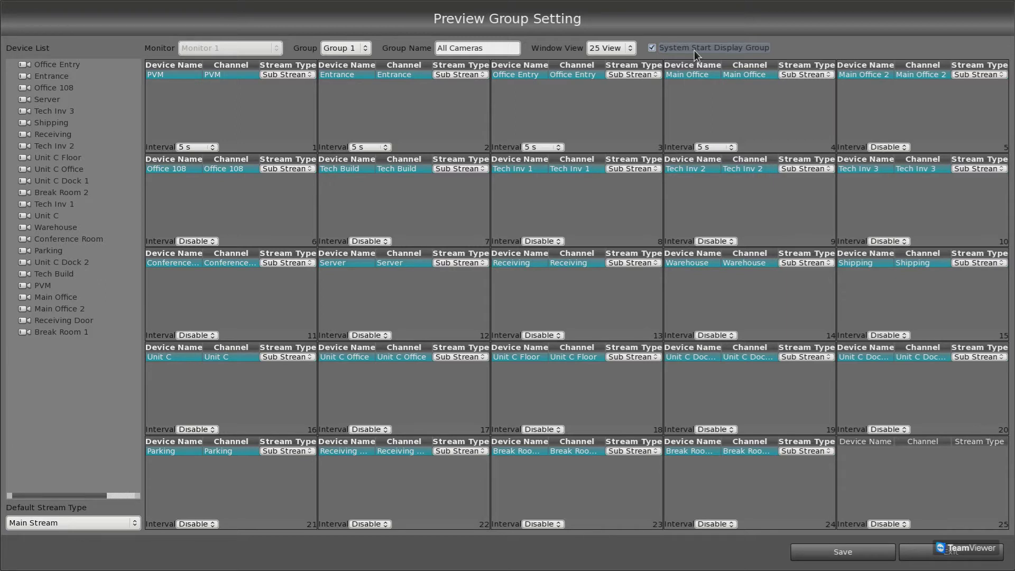
{"action": "left_click", "coordinate": [367, 50]}
{"action": "left_click", "coordinate": [357, 74]}
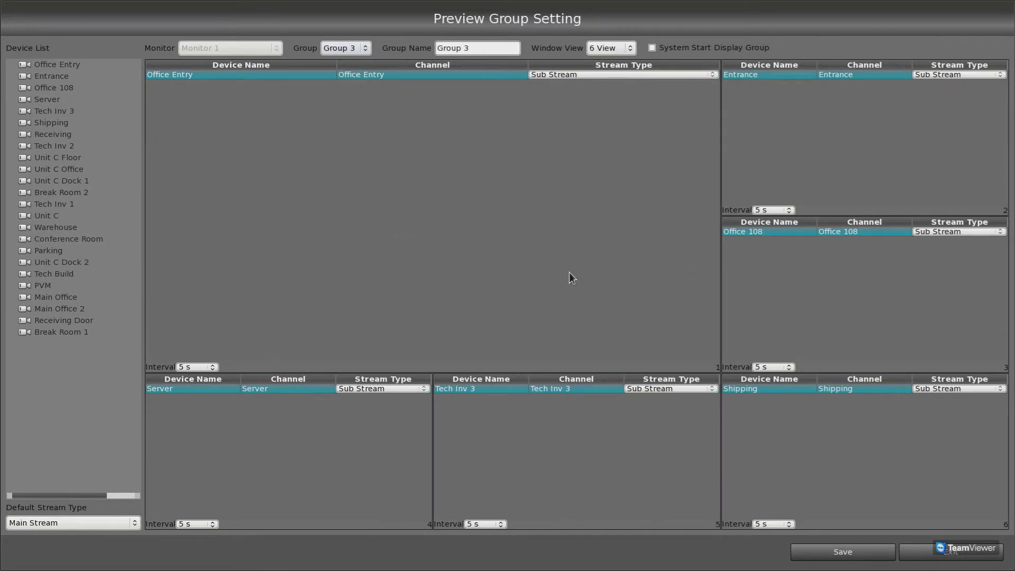
{"action": "double_click", "coordinate": [487, 389]}
{"action": "left_click_drag", "start_coordinate": [42, 287], "coordinate": [485, 410]}
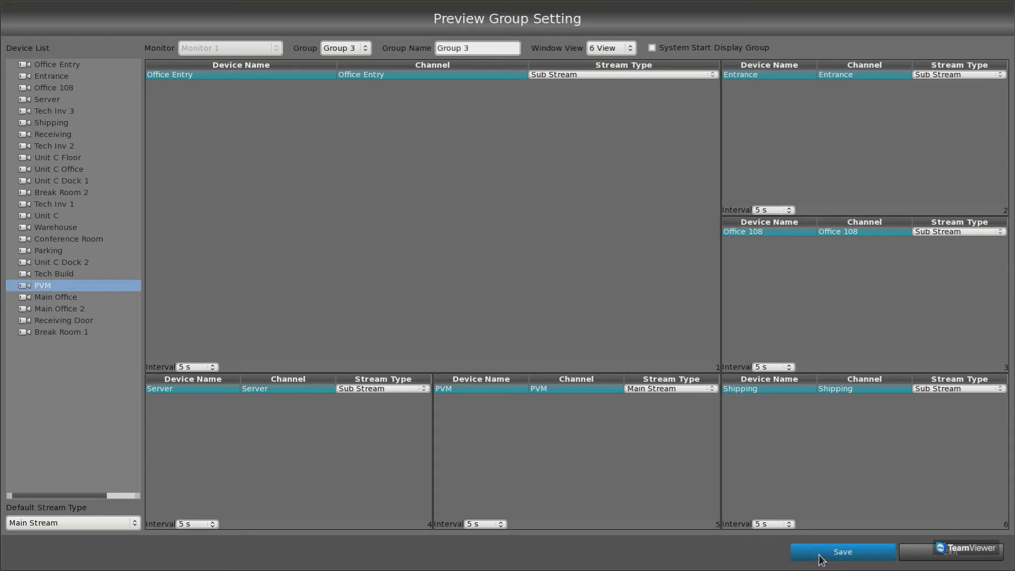
{"action": "left_click", "coordinate": [949, 554]}
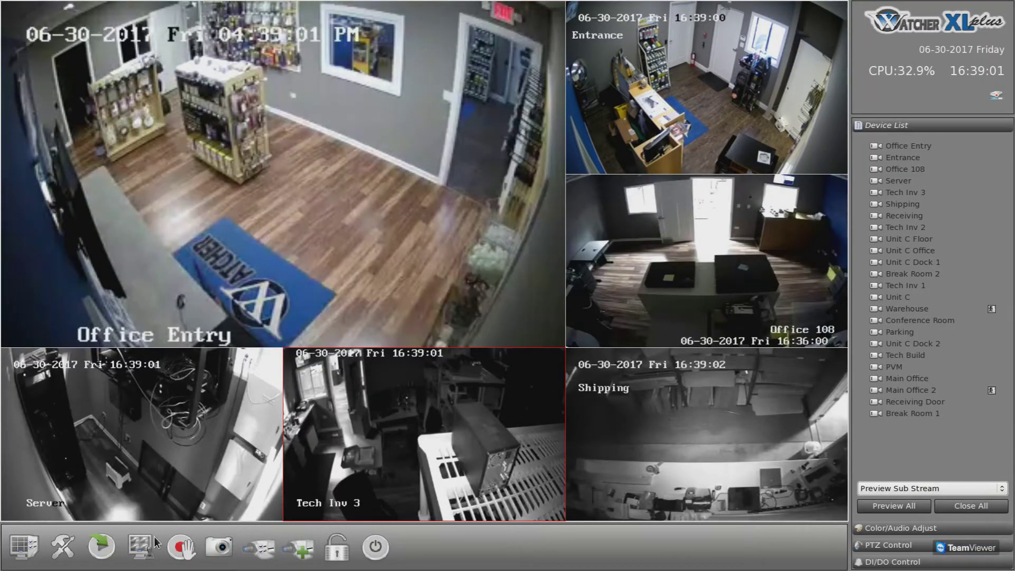
Reload Group 3 in the live view to check its edited window, and return to the All Cameras group
{"action": "left_click", "coordinate": [142, 549]}
{"action": "left_click", "coordinate": [154, 487]}
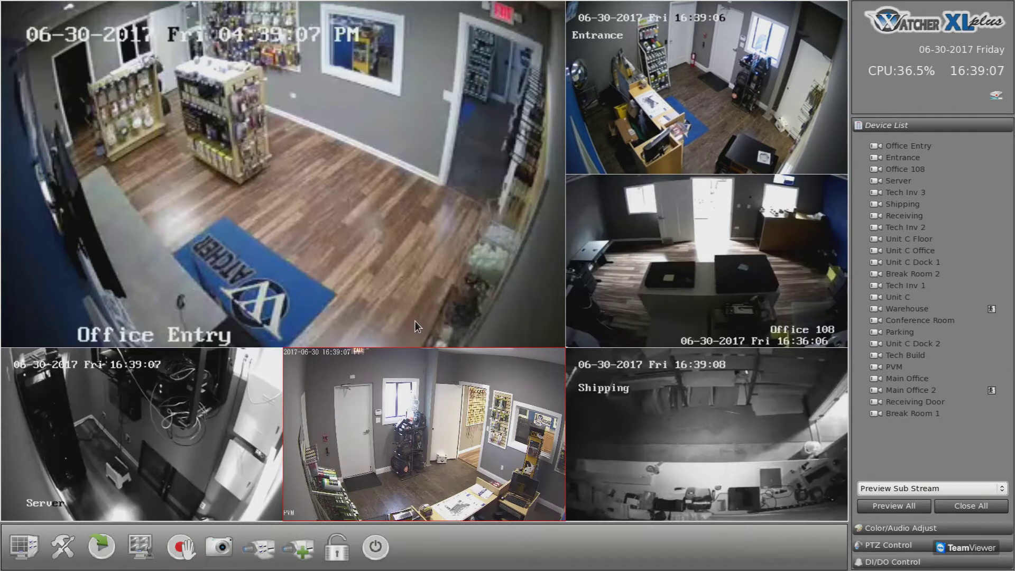
{"action": "left_click", "coordinate": [137, 549]}
{"action": "left_click", "coordinate": [137, 548]}
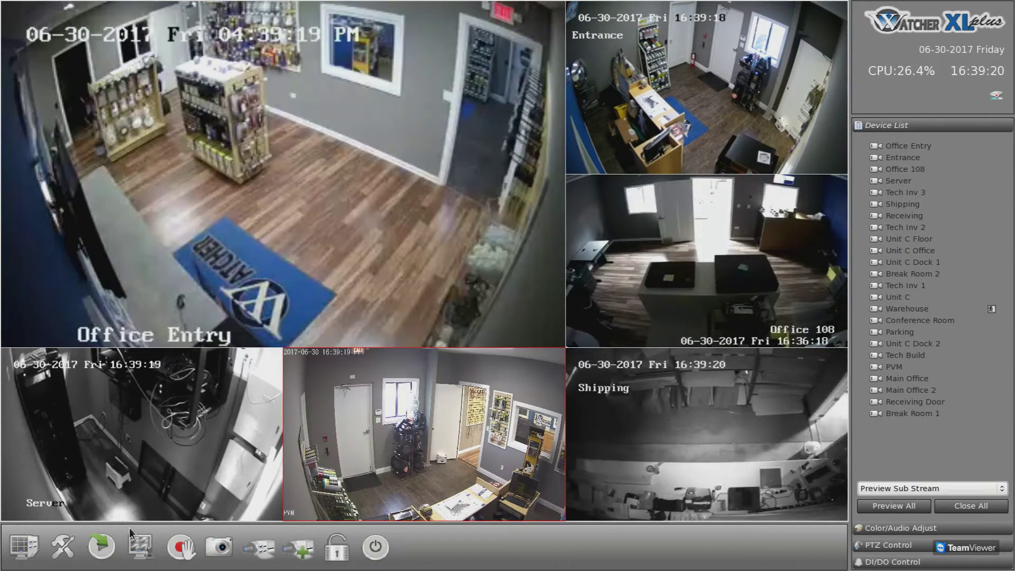
{"action": "left_click", "coordinate": [142, 545]}
{"action": "left_click", "coordinate": [154, 448]}
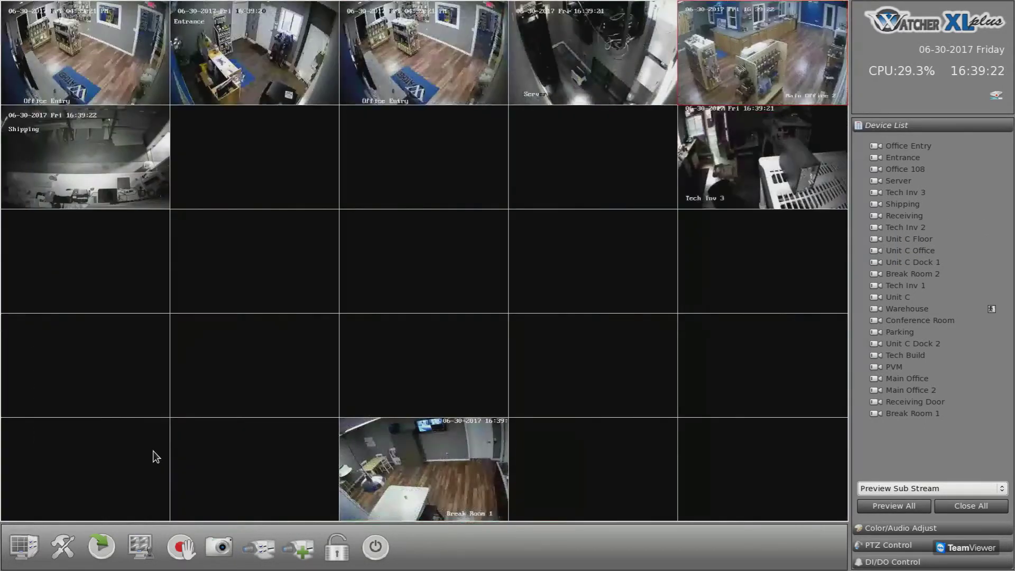